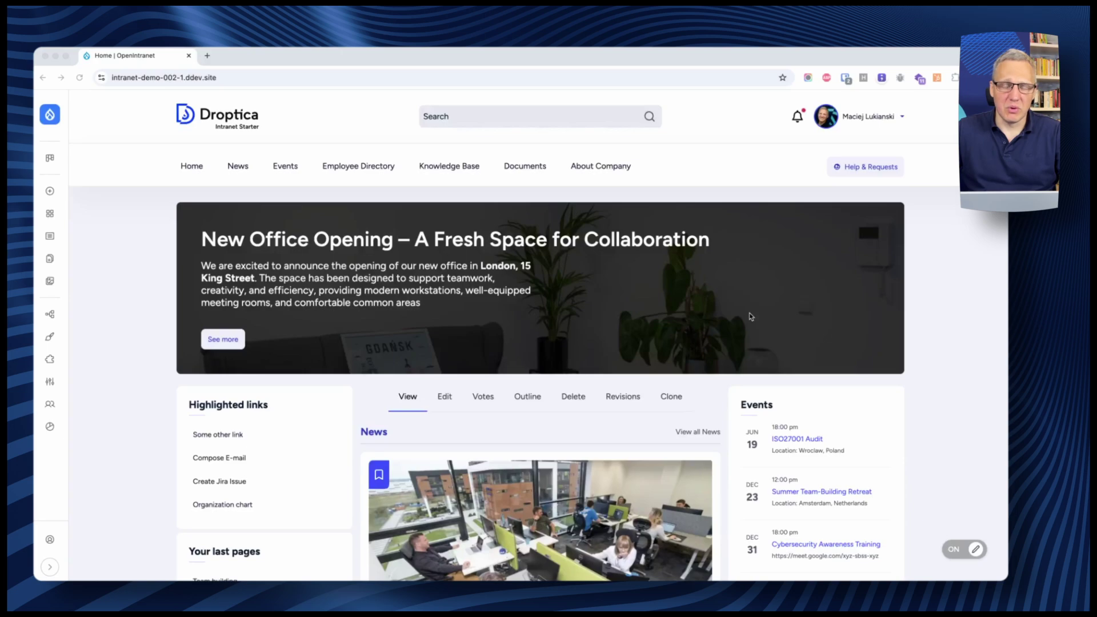
Scroll through the current intranet page and bring the browser window into focus
scroll(529, 296, "down", 3)
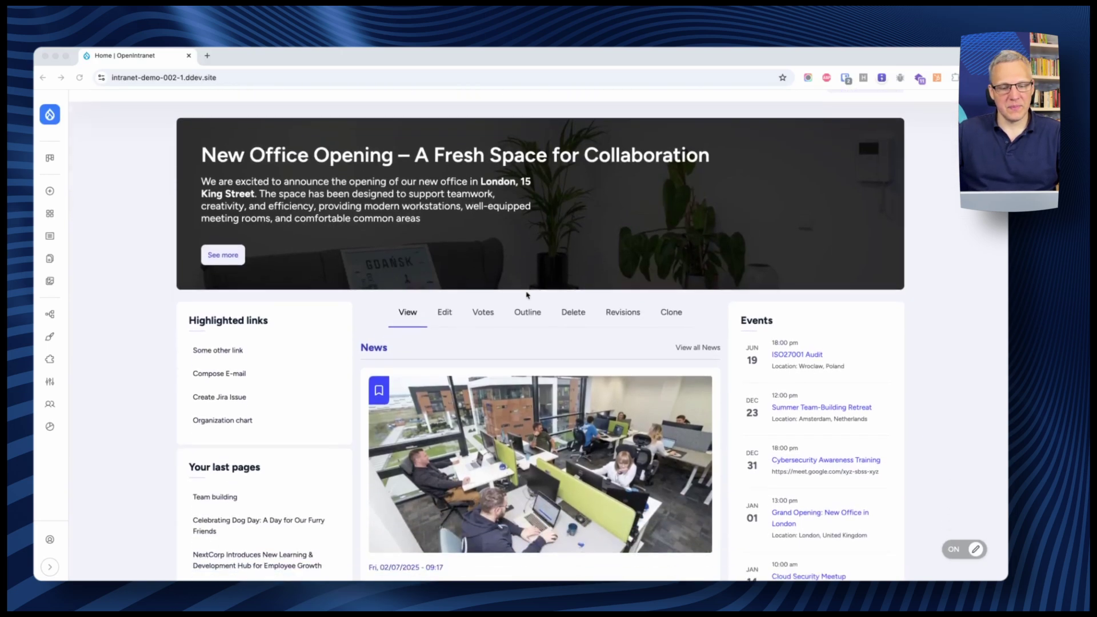
scroll(494, 181, "down", 3)
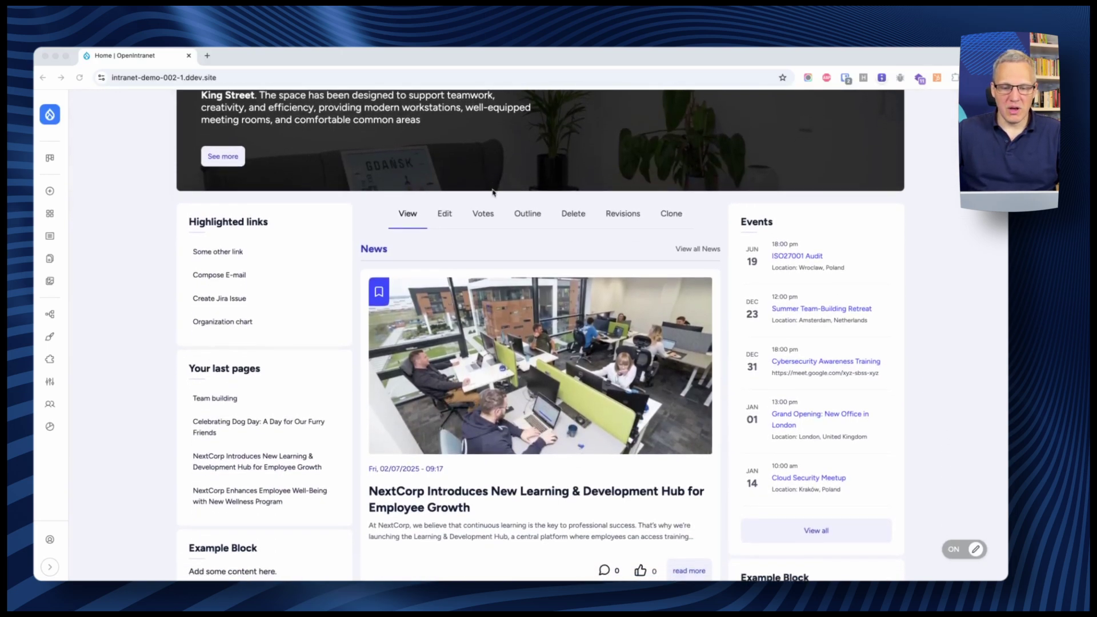
scroll(492, 140, "down", 7)
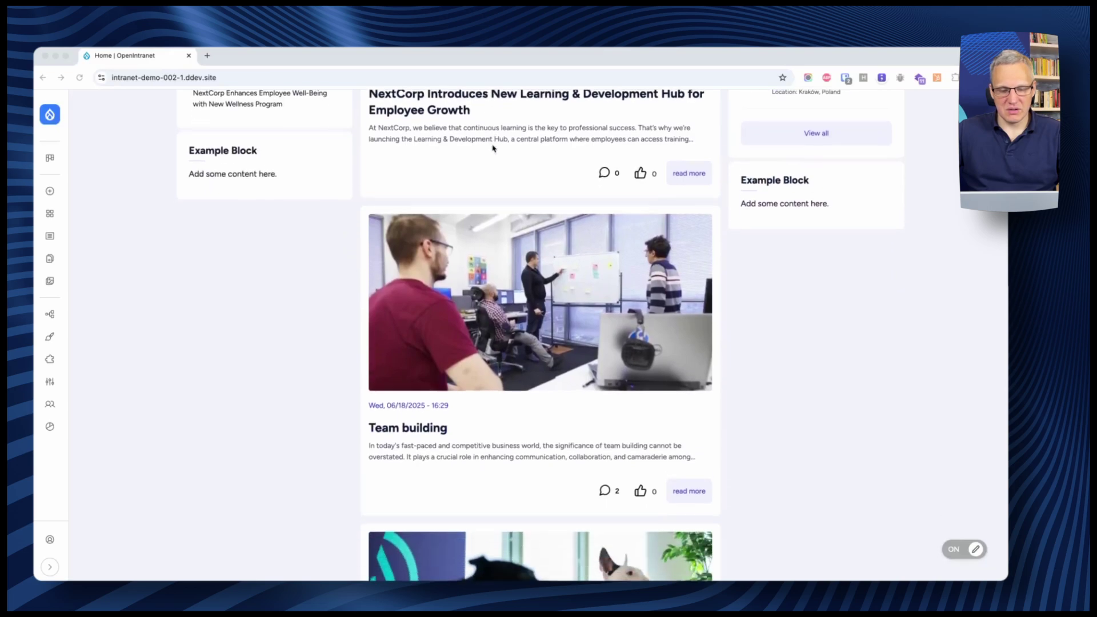
scroll(496, 142, "down", 10)
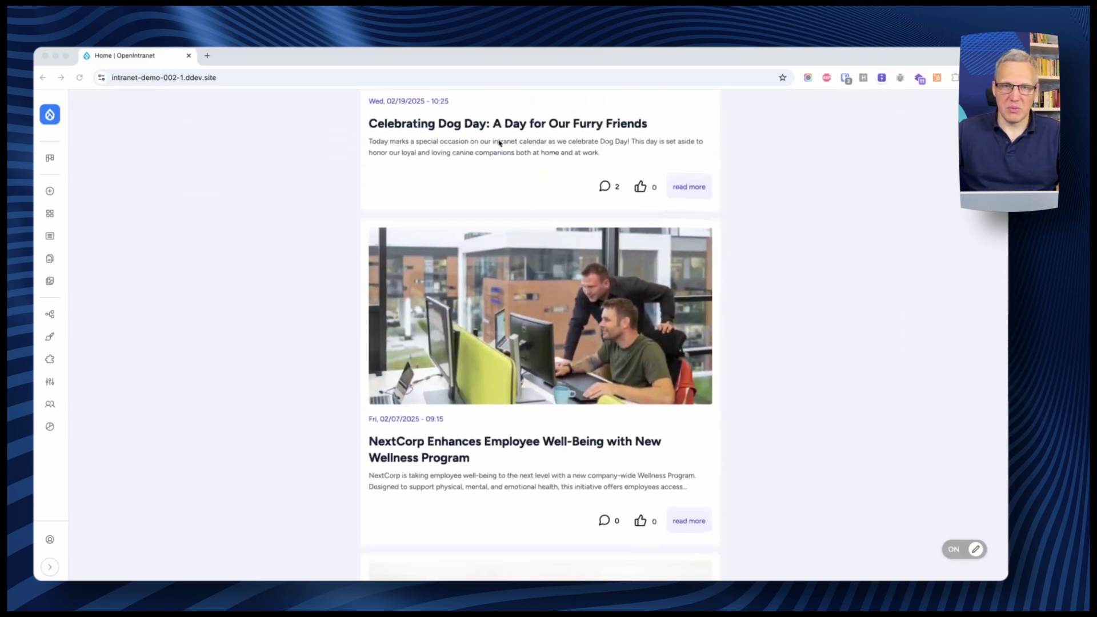
scroll(516, 183, "up", 20)
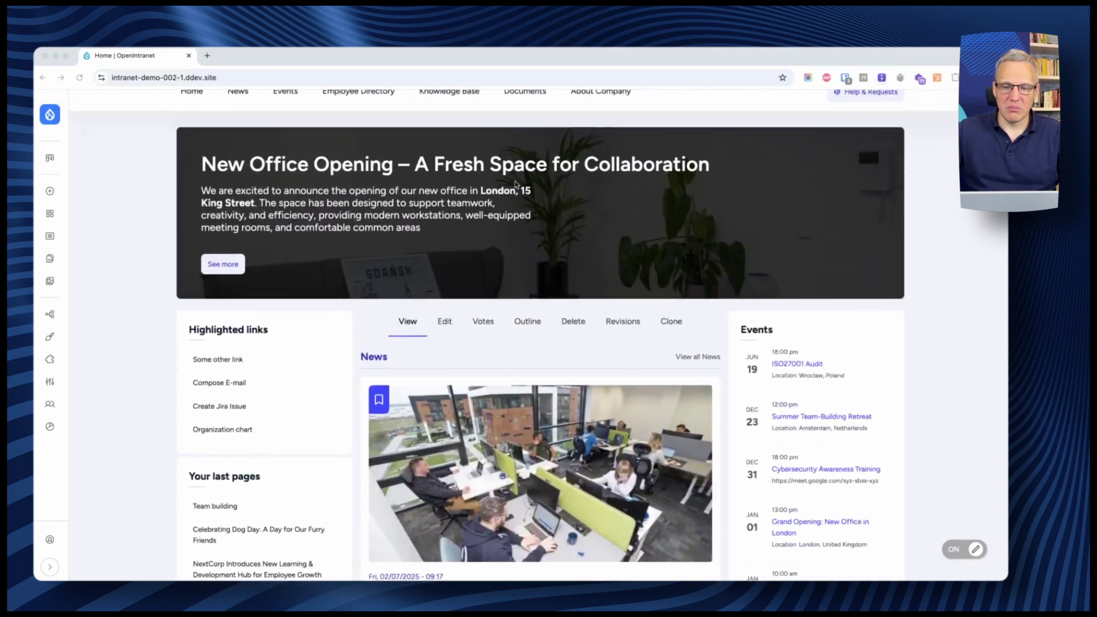
scroll(543, 249, "down", 2)
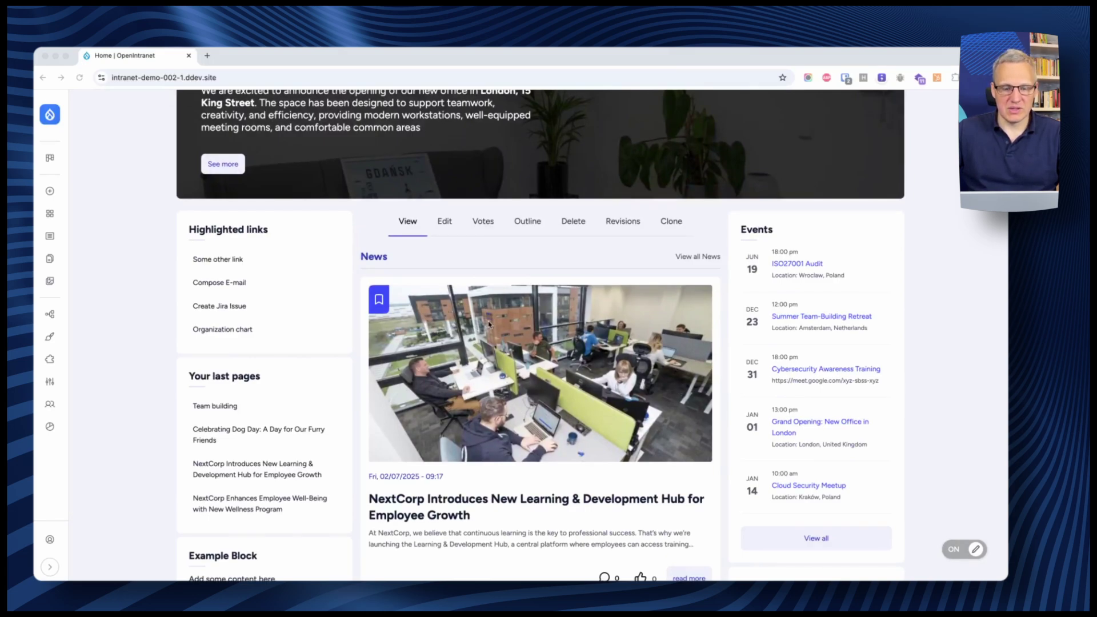
scroll(489, 323, "down", 1)
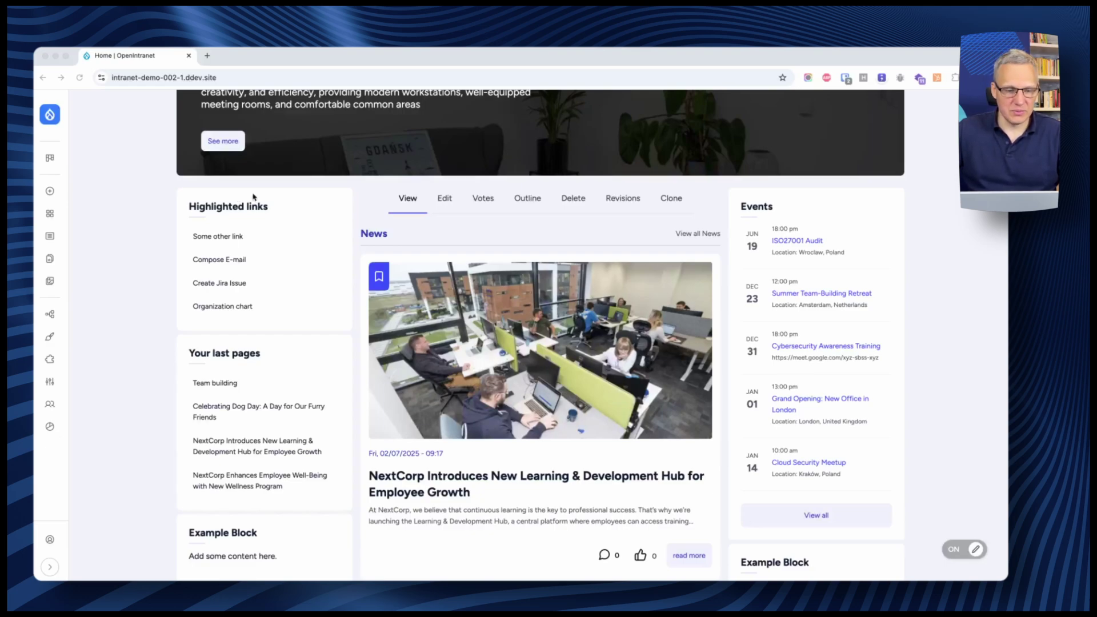
scroll(253, 197, "down", 3)
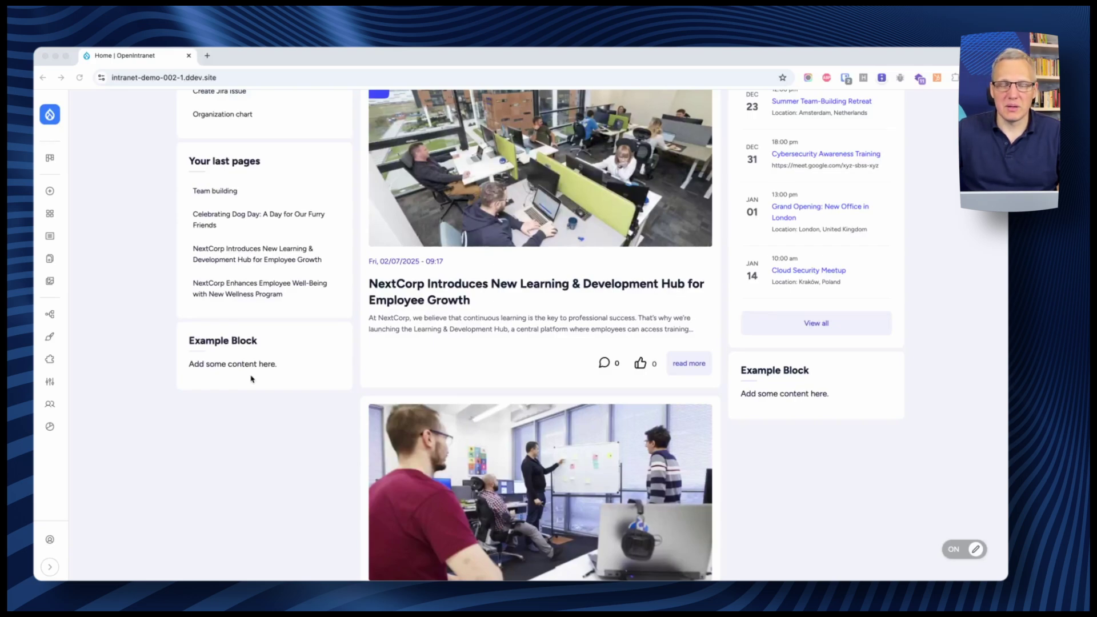
scroll(594, 313, "up", 4)
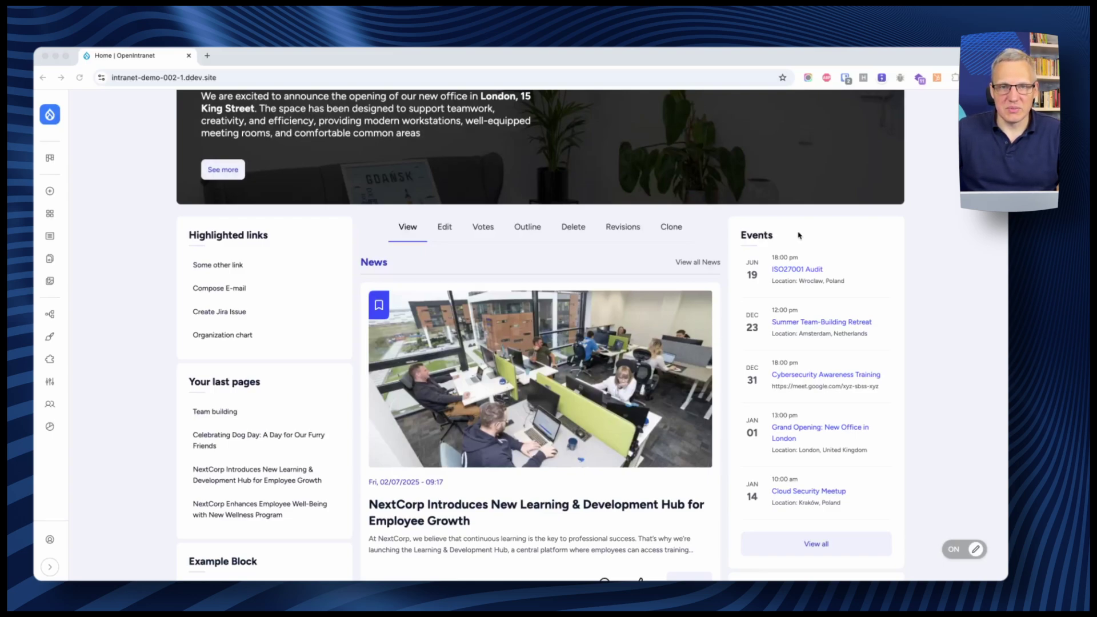
scroll(800, 240, "down", 5)
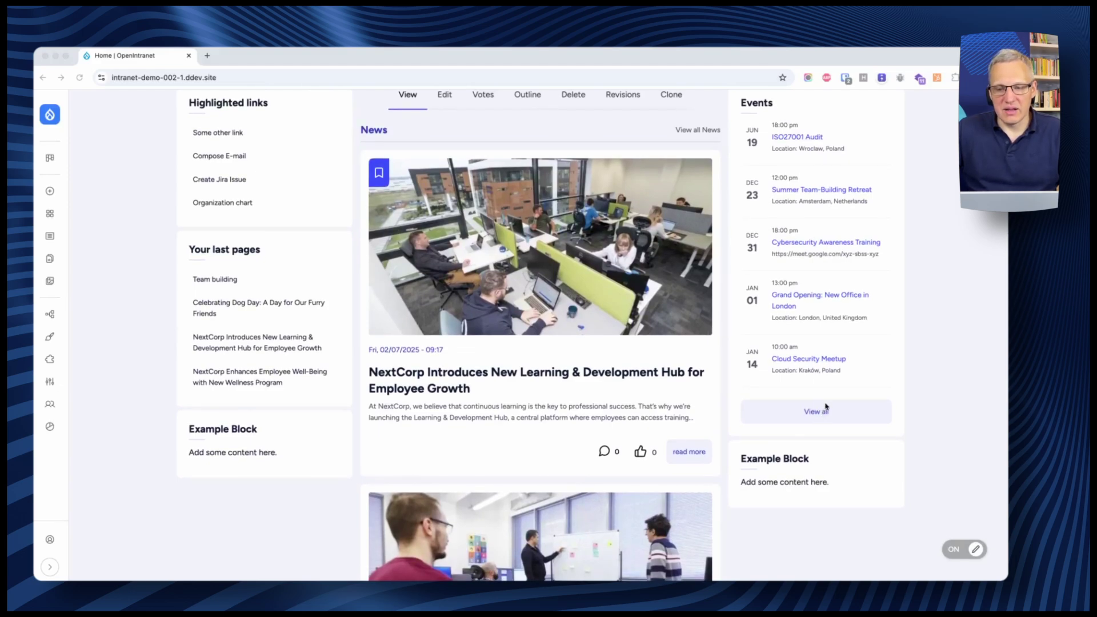
scroll(833, 374, "up", 2)
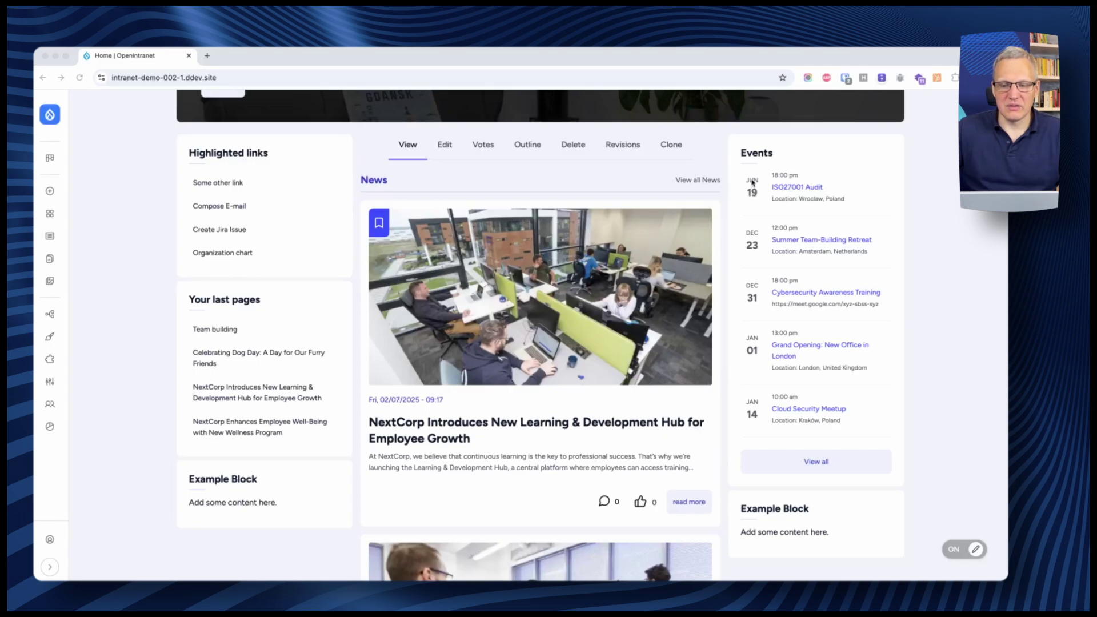
scroll(711, 217, "down", 15)
scroll(705, 226, "down", 8)
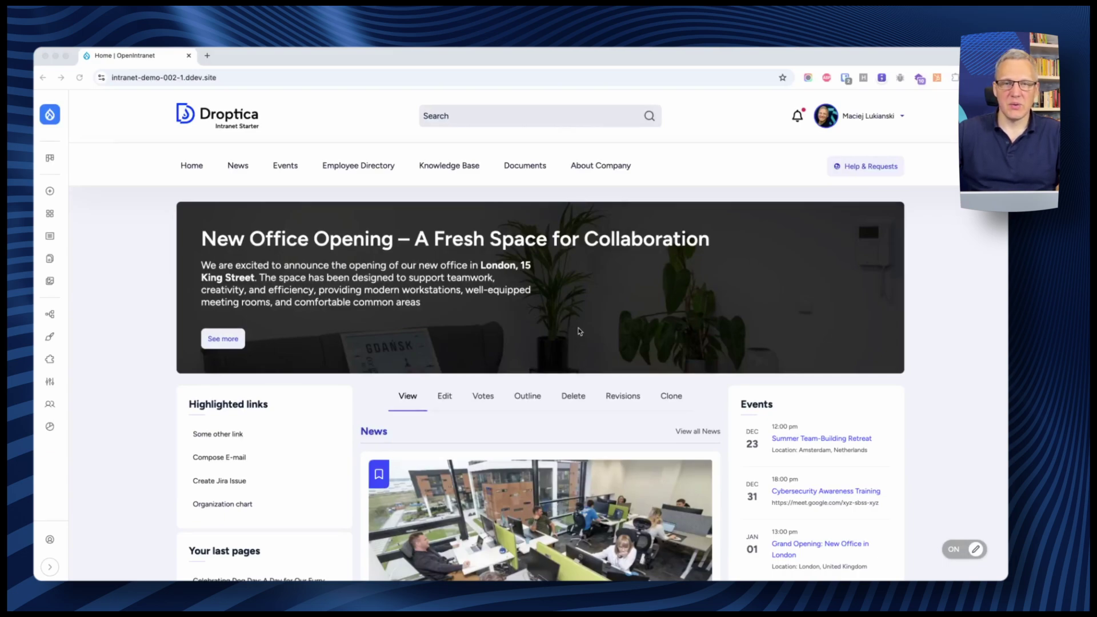
scroll(579, 331, "down", 8)
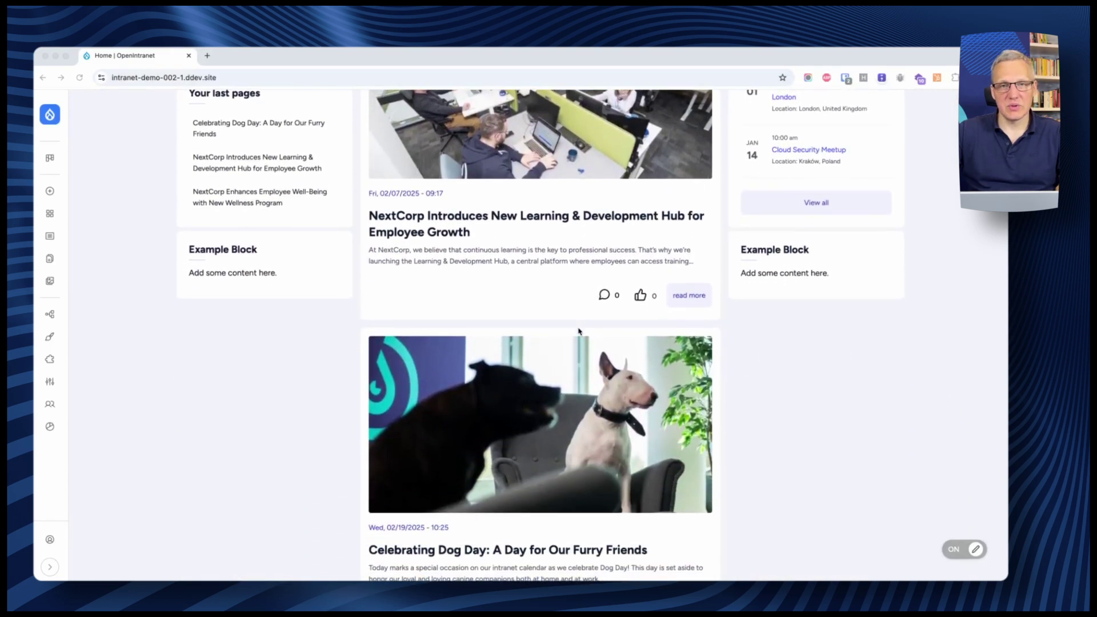
scroll(579, 331, "down", 4)
scroll(580, 330, "up", 7)
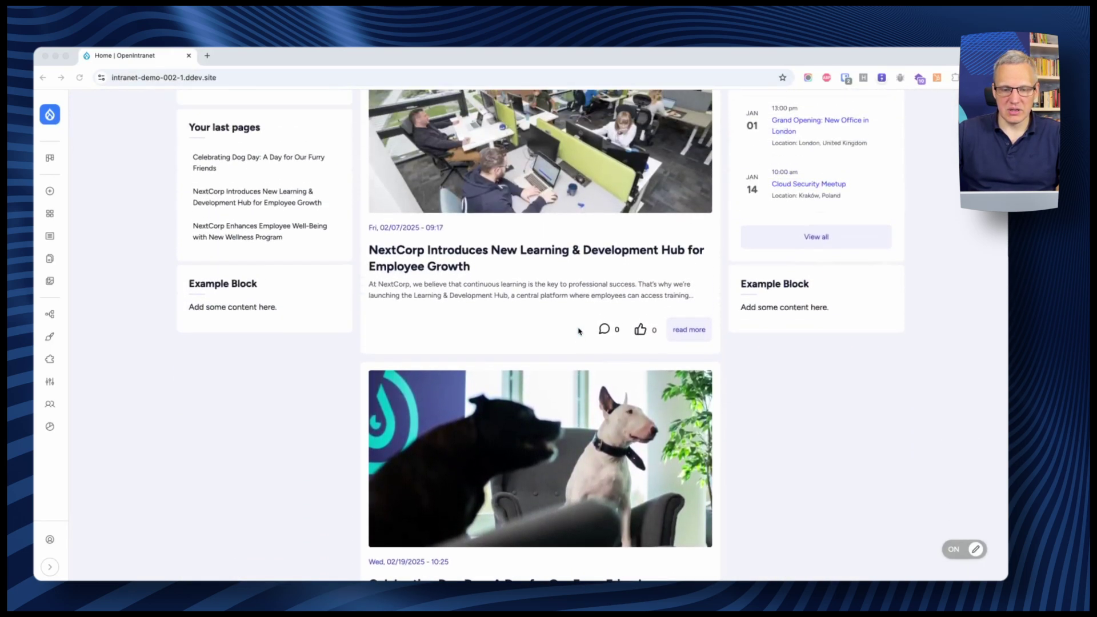
scroll(579, 331, "up", 1)
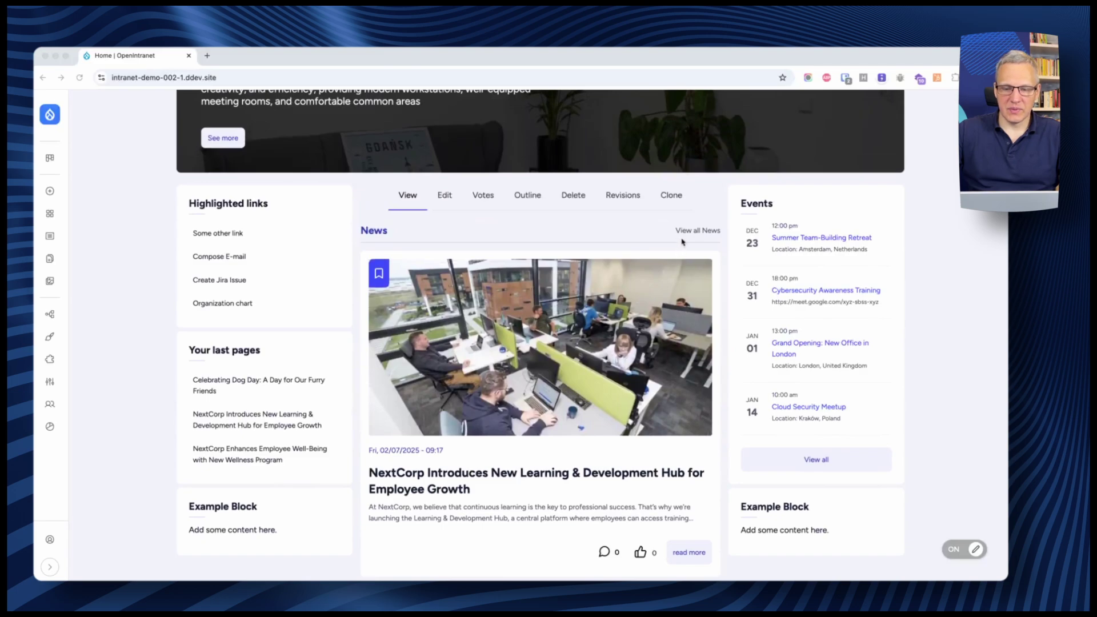
left_click(652, 240)
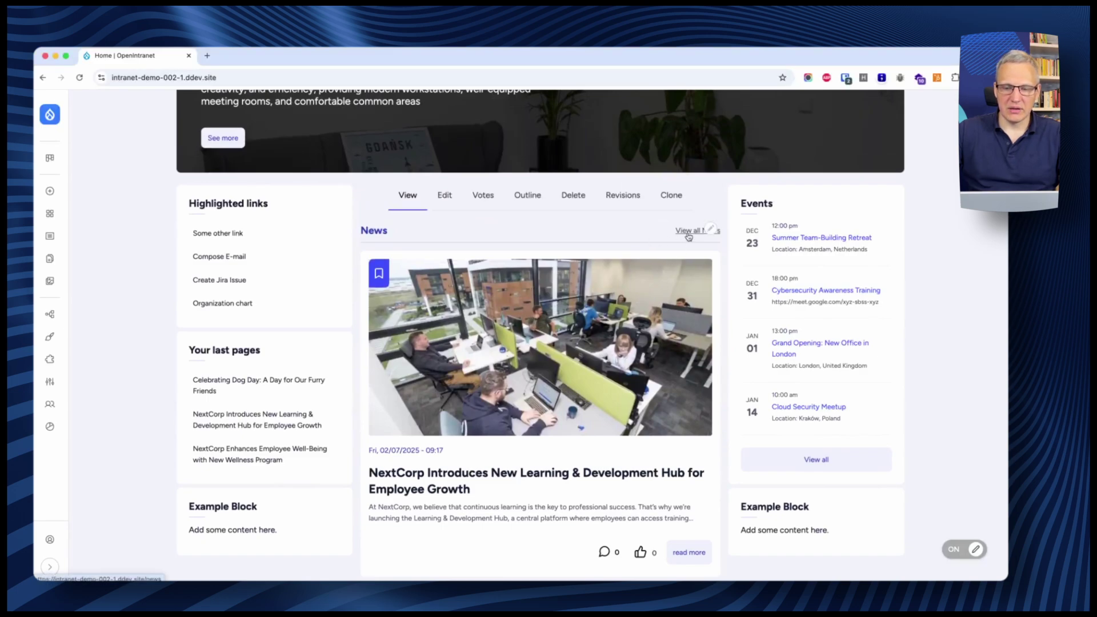
scroll(557, 270, "up", 3)
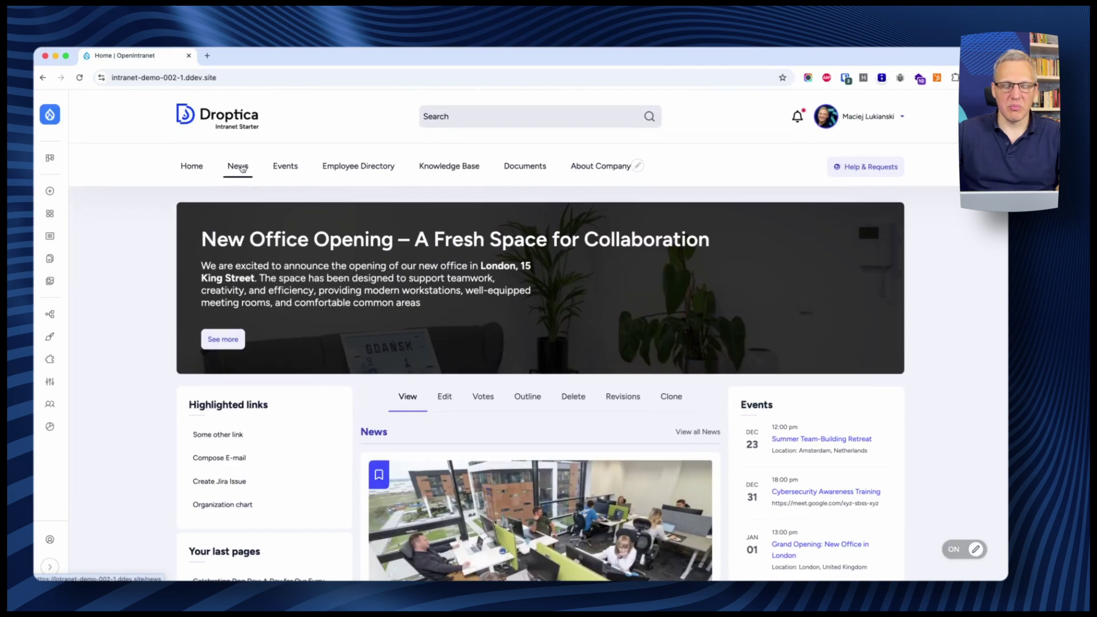
Go to the News listing and open the 'Celebrating Dog Day' article
left_click(241, 168)
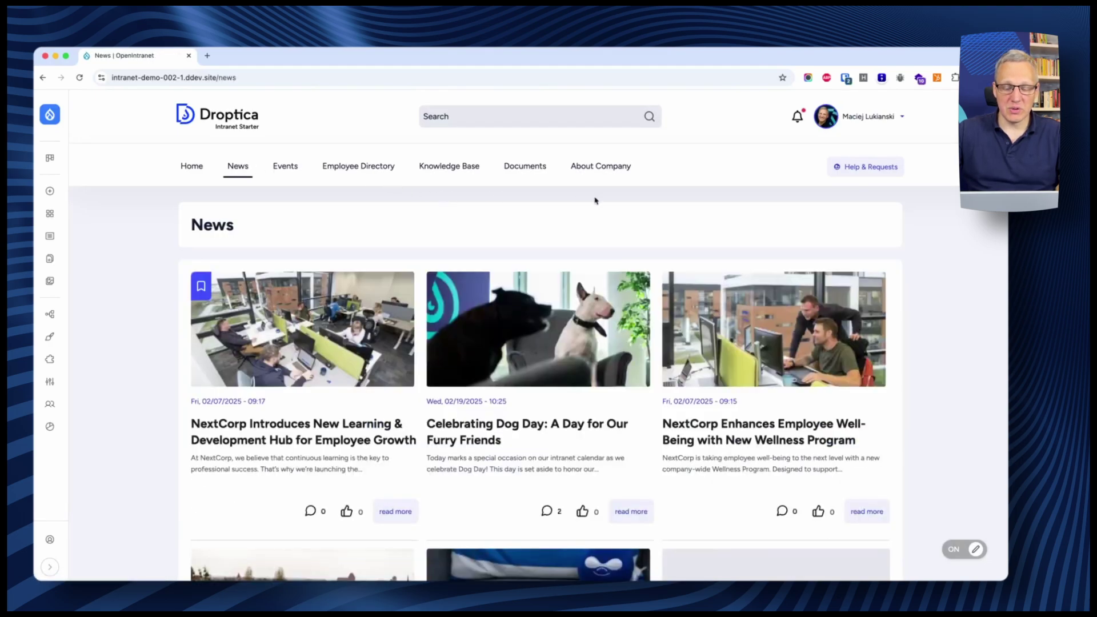
scroll(977, 253, "down", 5)
scroll(977, 260, "up", 5)
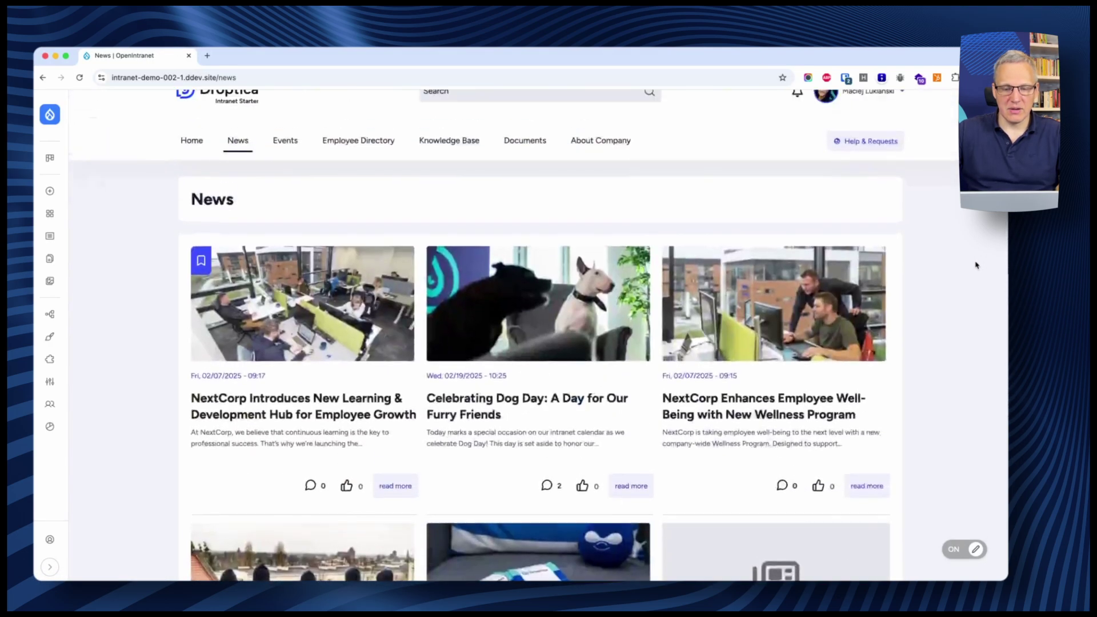
left_click(470, 432)
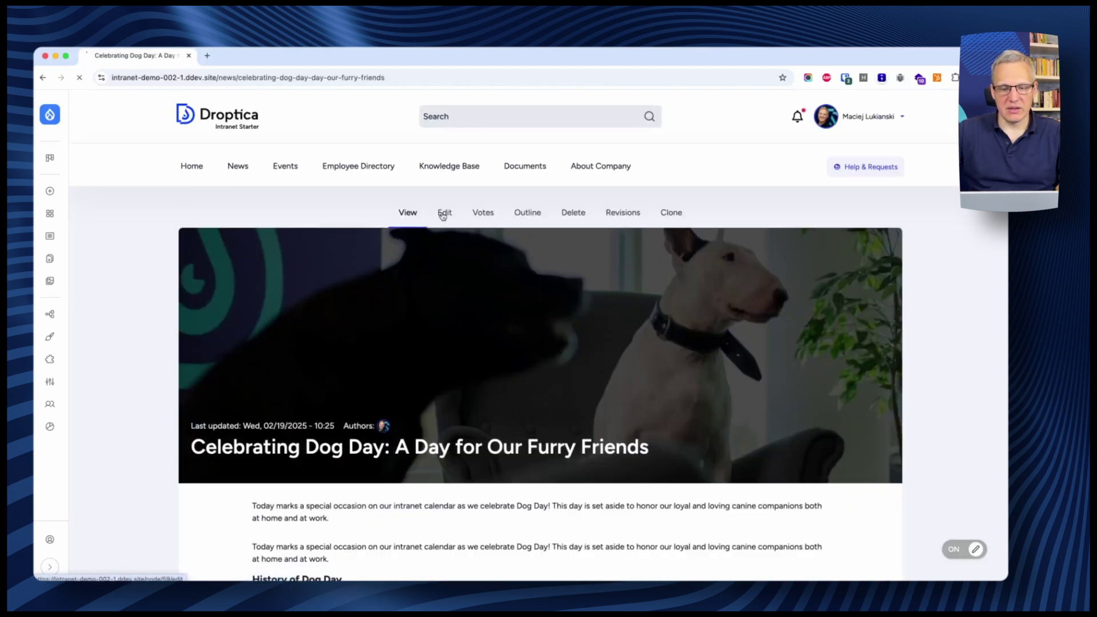
Open the Dog Day article's edit form and review its title, intro and content
left_click(444, 213)
scroll(131, 244, "down", 2)
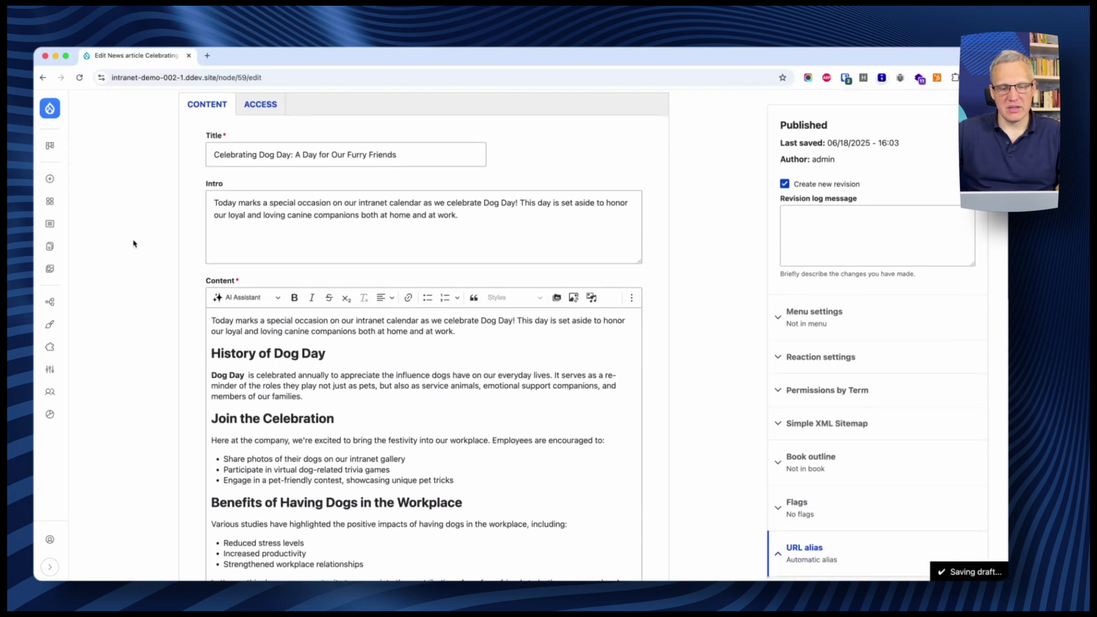
scroll(337, 288, "down", 3)
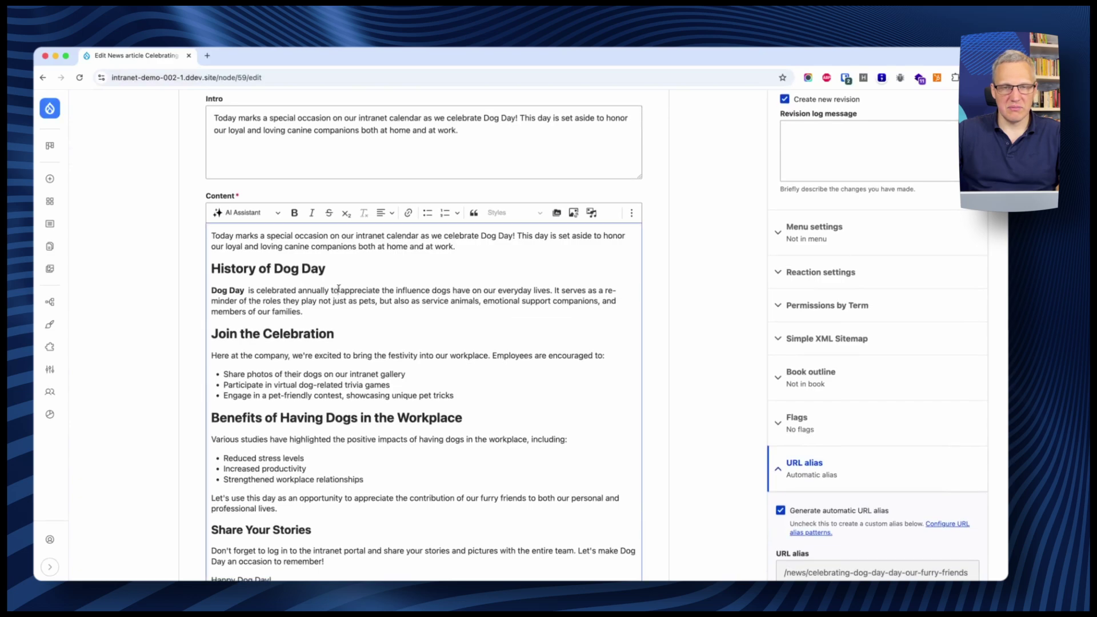
scroll(337, 289, "down", 15)
scroll(355, 272, "down", 2)
scroll(360, 270, "up", 20)
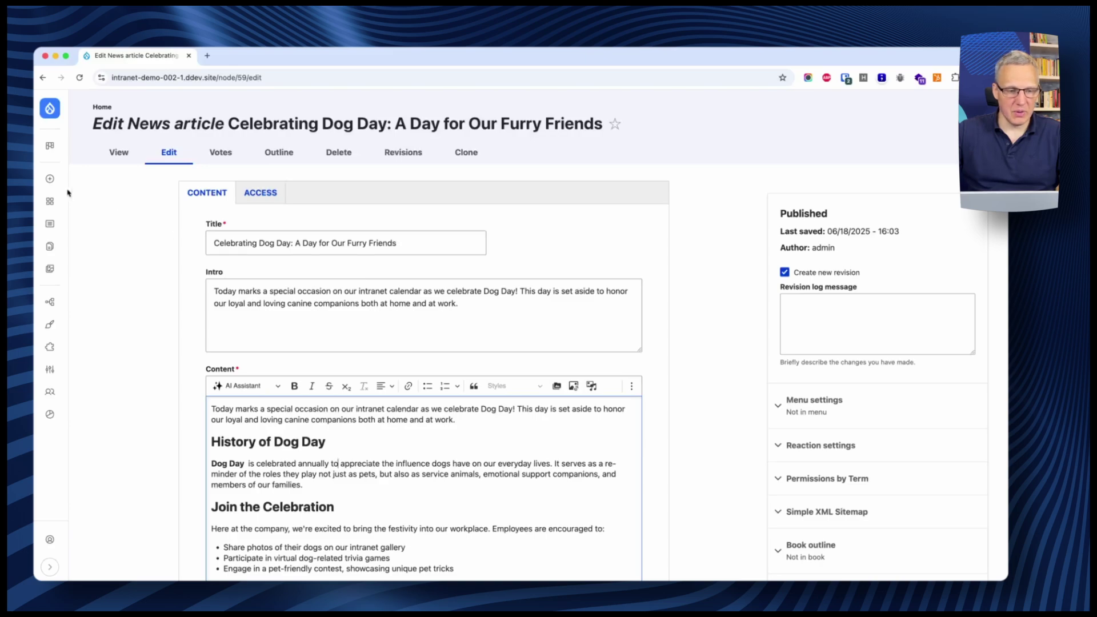
left_click(50, 180)
Start a new News article titled 'Team building' and launch Generate with AI for its body
left_click(50, 181)
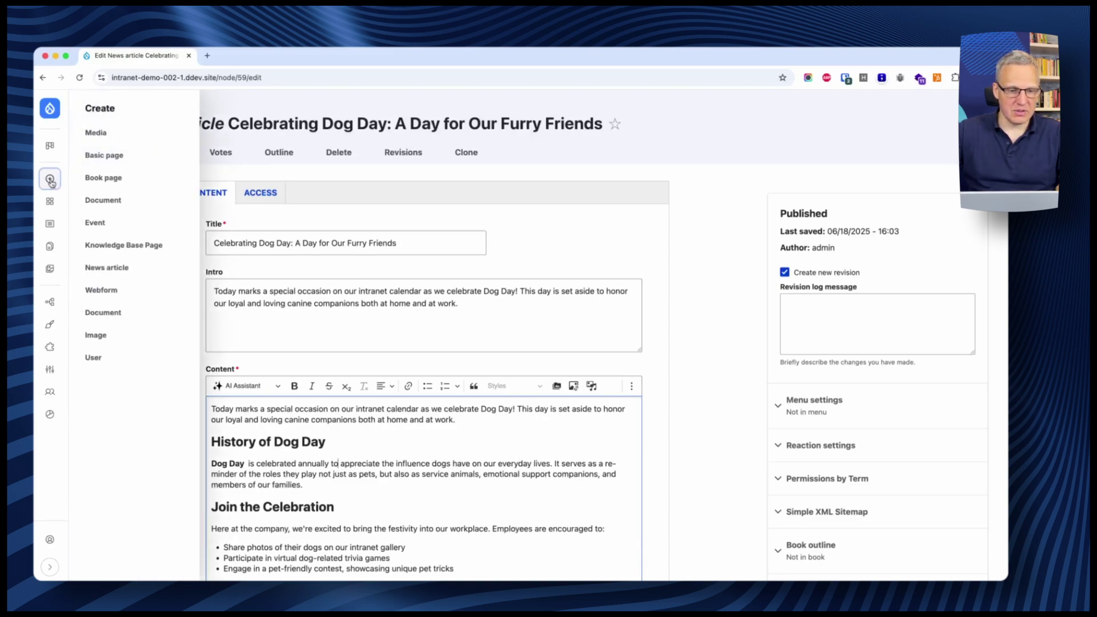
left_click(85, 269)
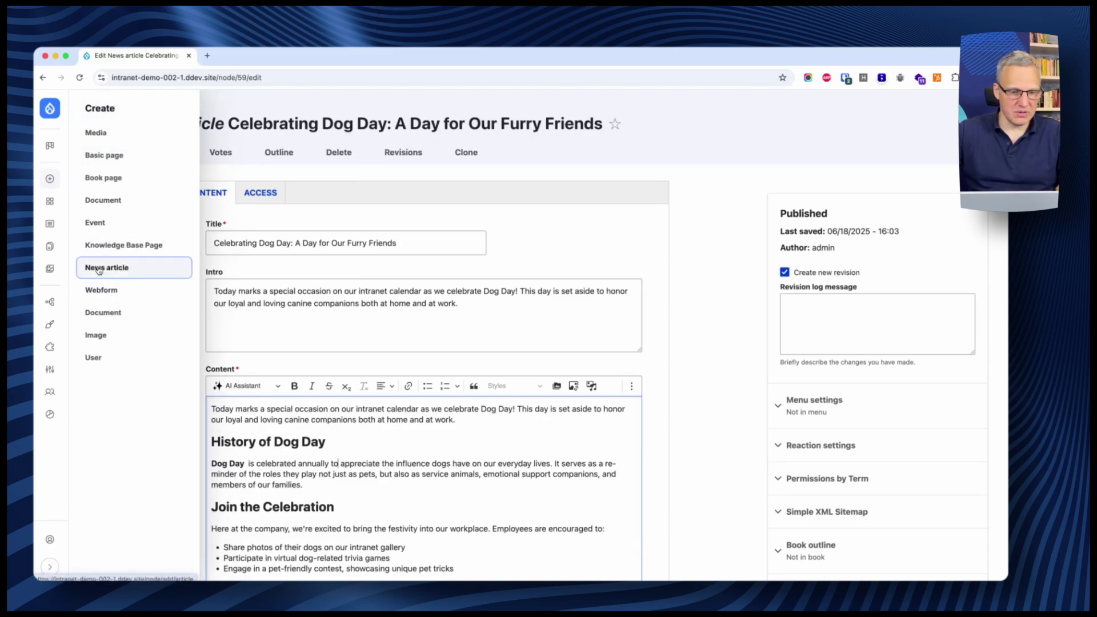
left_click(270, 223)
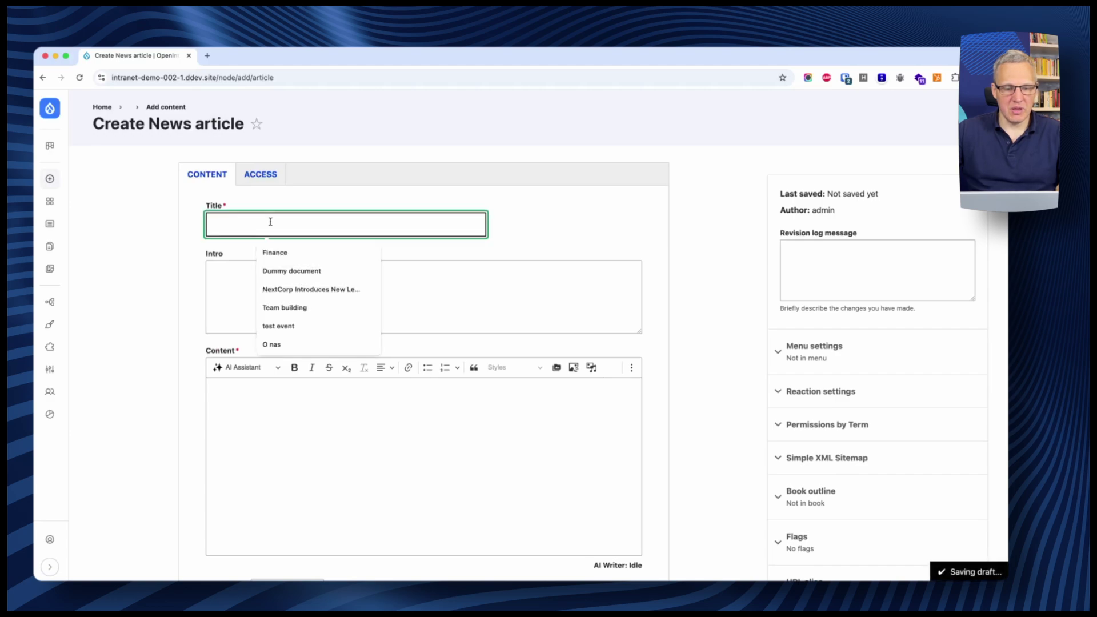
type("Team")
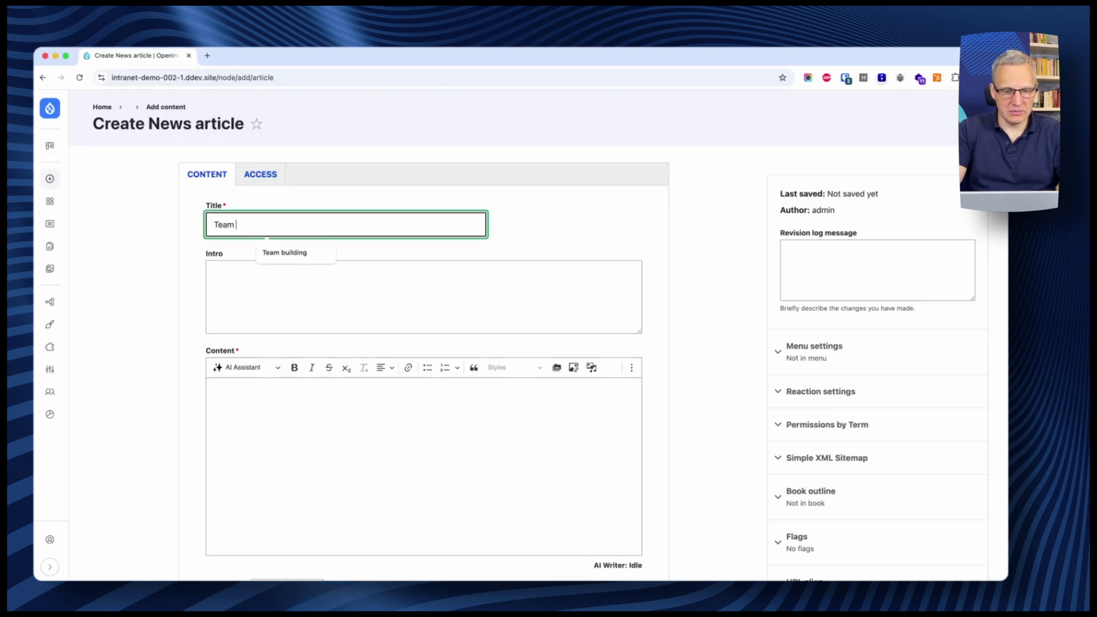
left_click(260, 230)
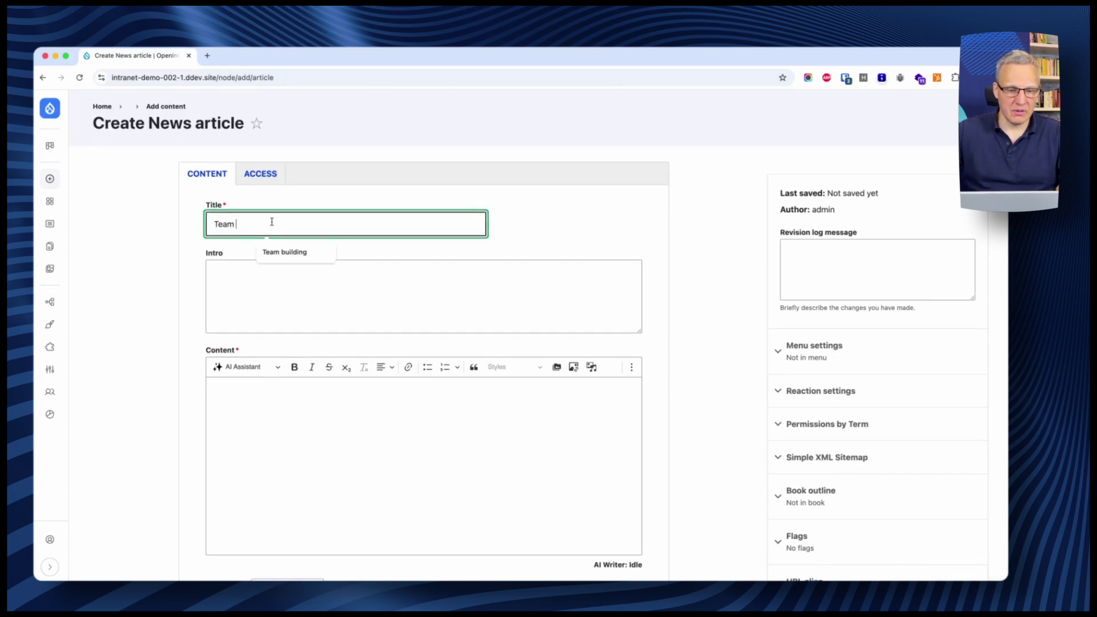
left_click(284, 252)
left_click(259, 368)
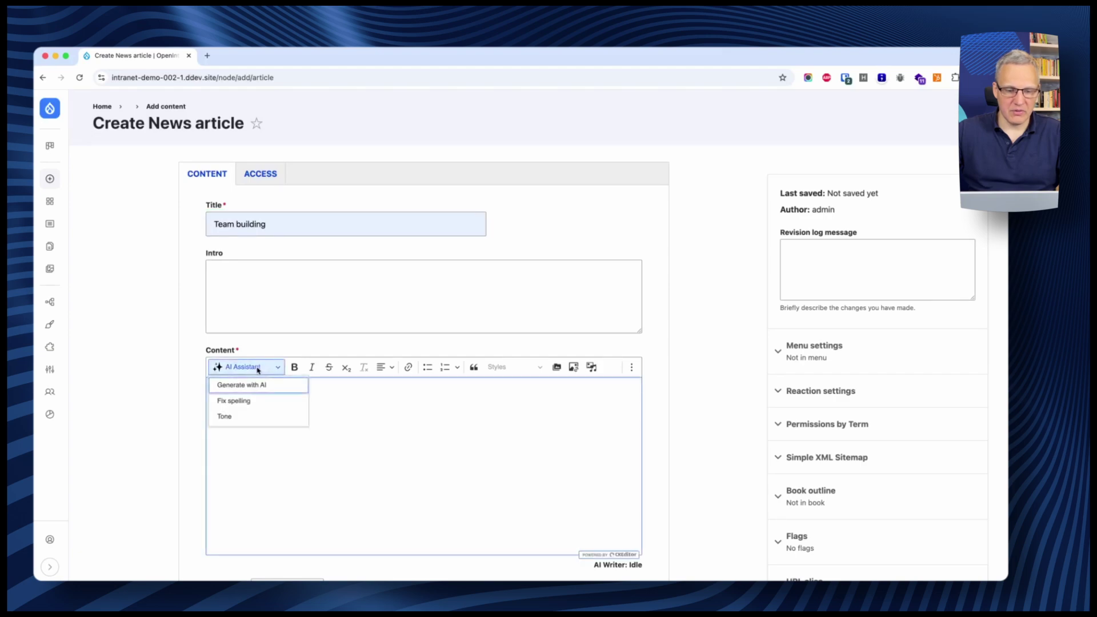
left_click(257, 385)
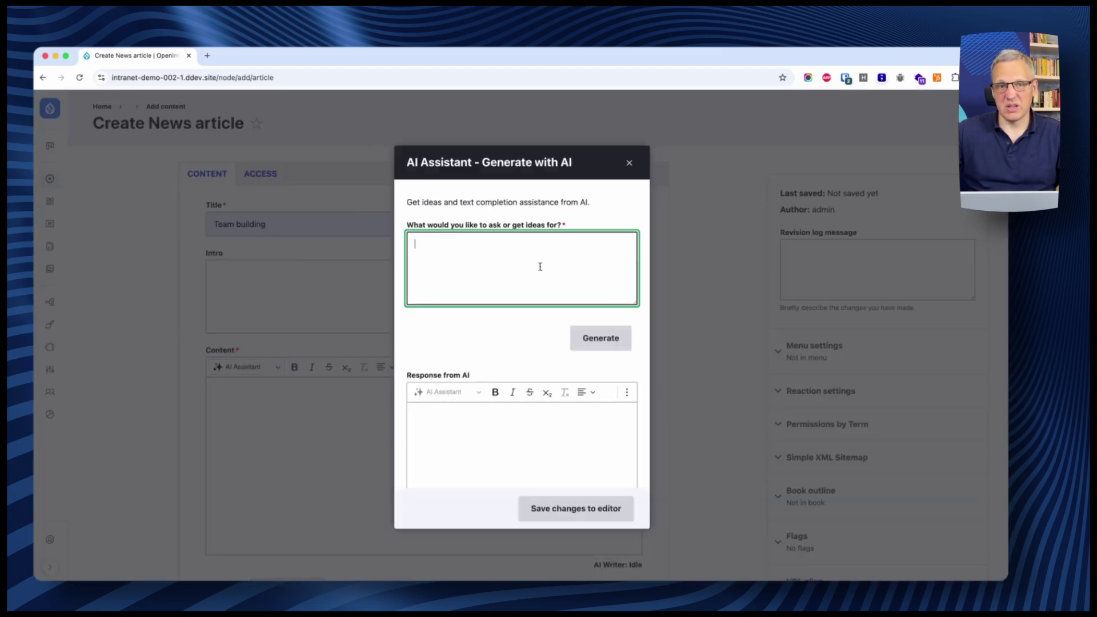
Generate an article from the prompt 'Write me an article about team building' and review the response
type("Write me an article about te")
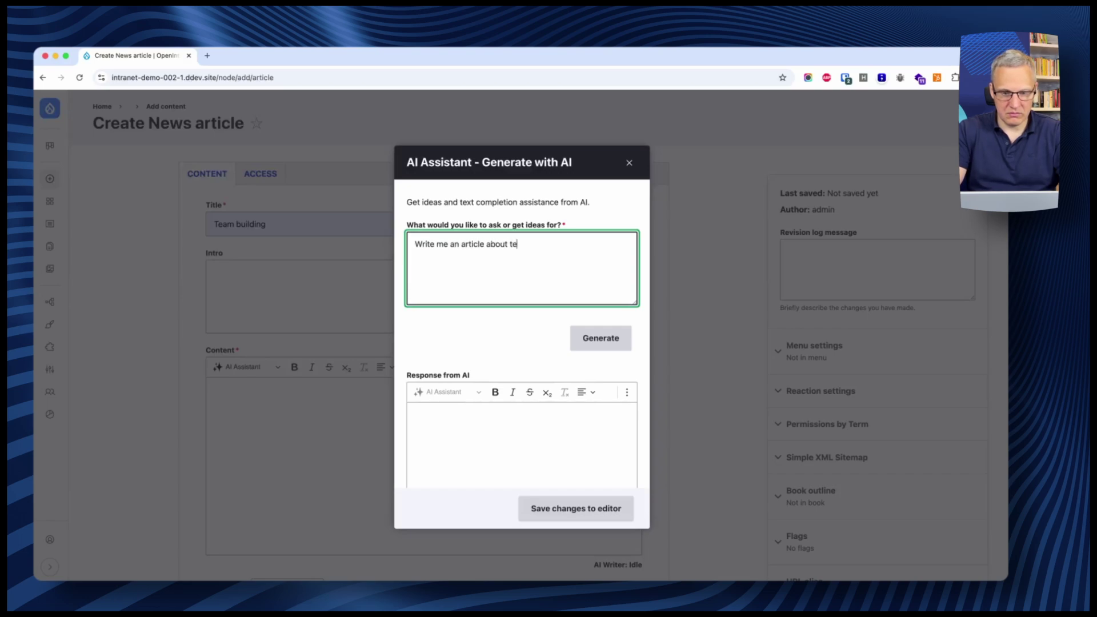
type("am building")
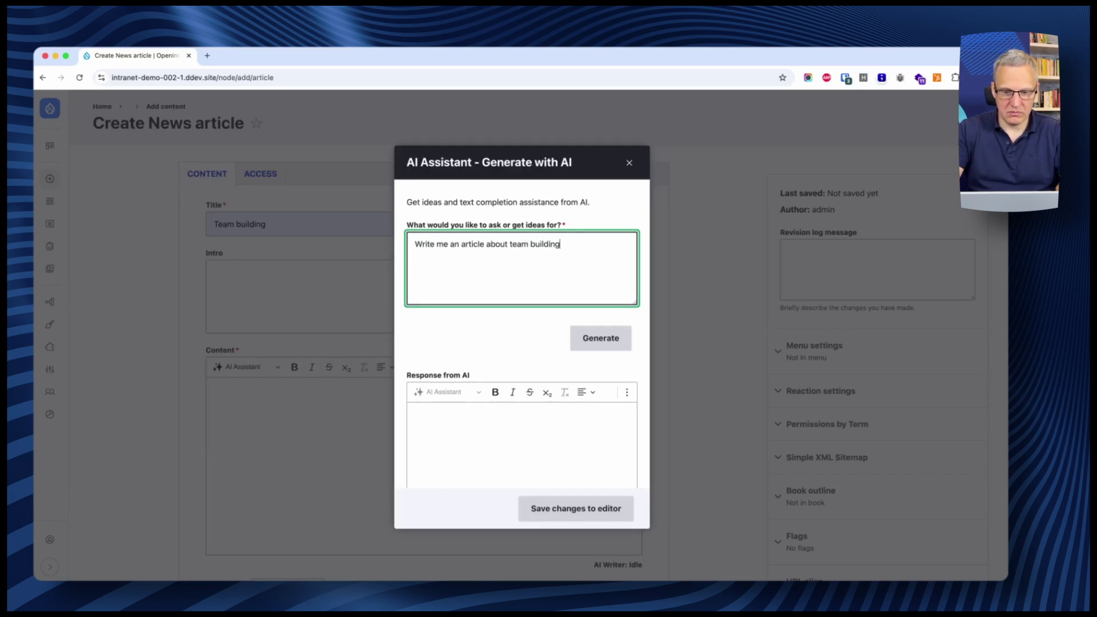
left_click(602, 341)
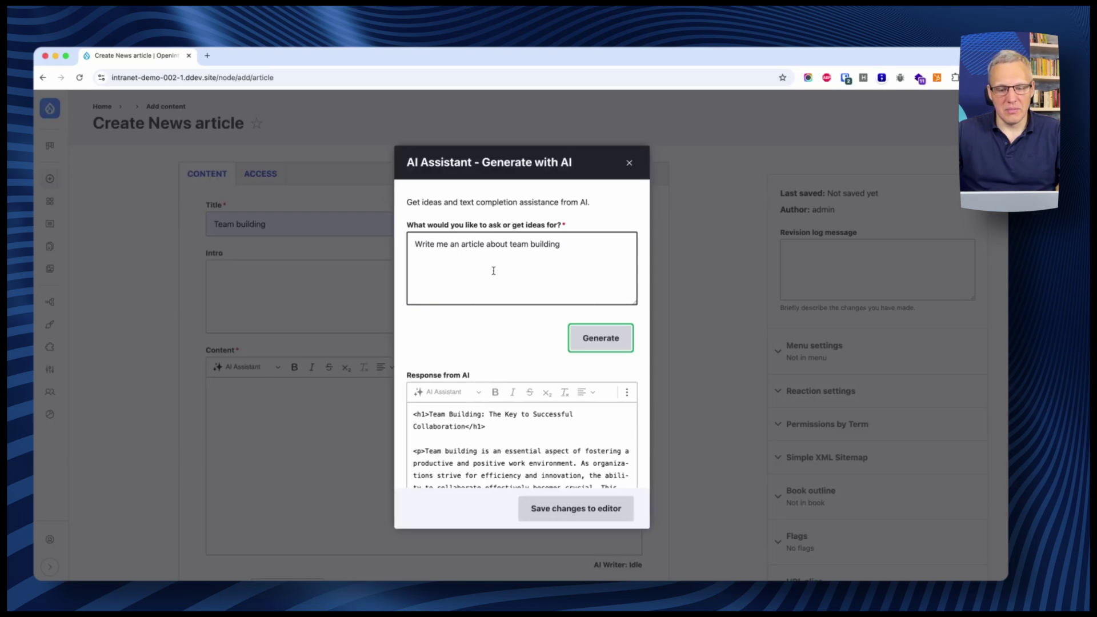
scroll(494, 271, "down", 1)
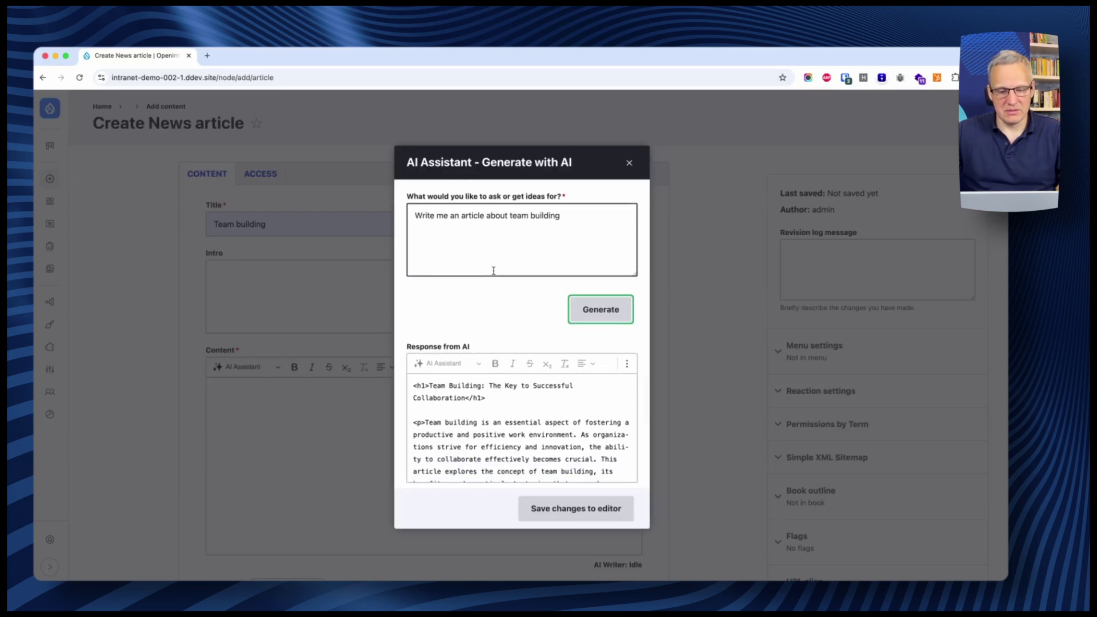
scroll(494, 271, "down", 3)
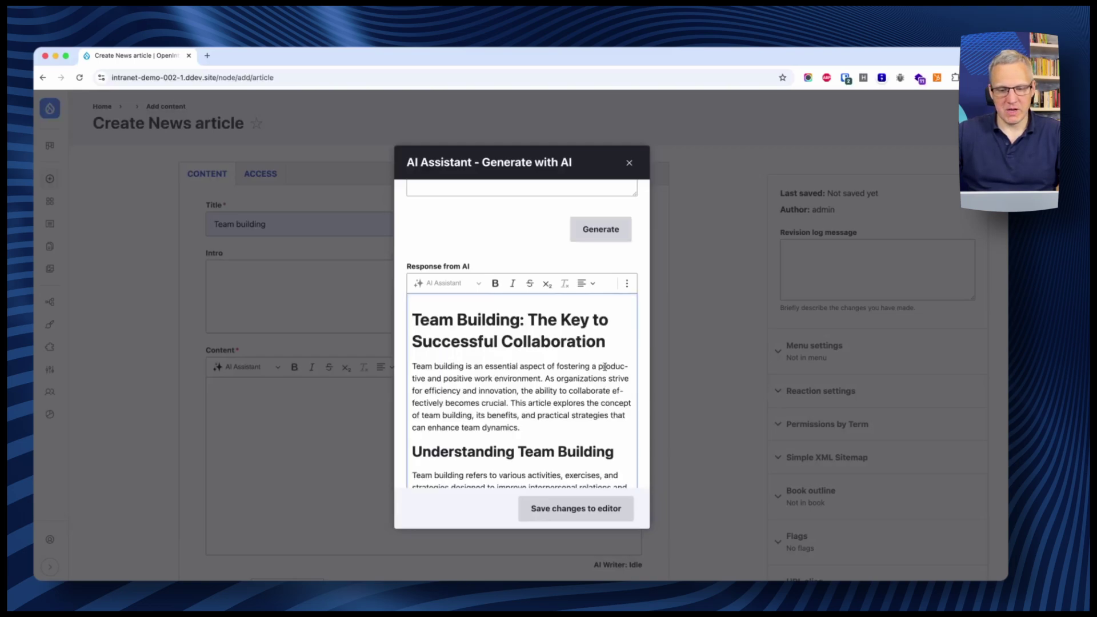
scroll(605, 367, "down", 10)
scroll(605, 366, "down", 5)
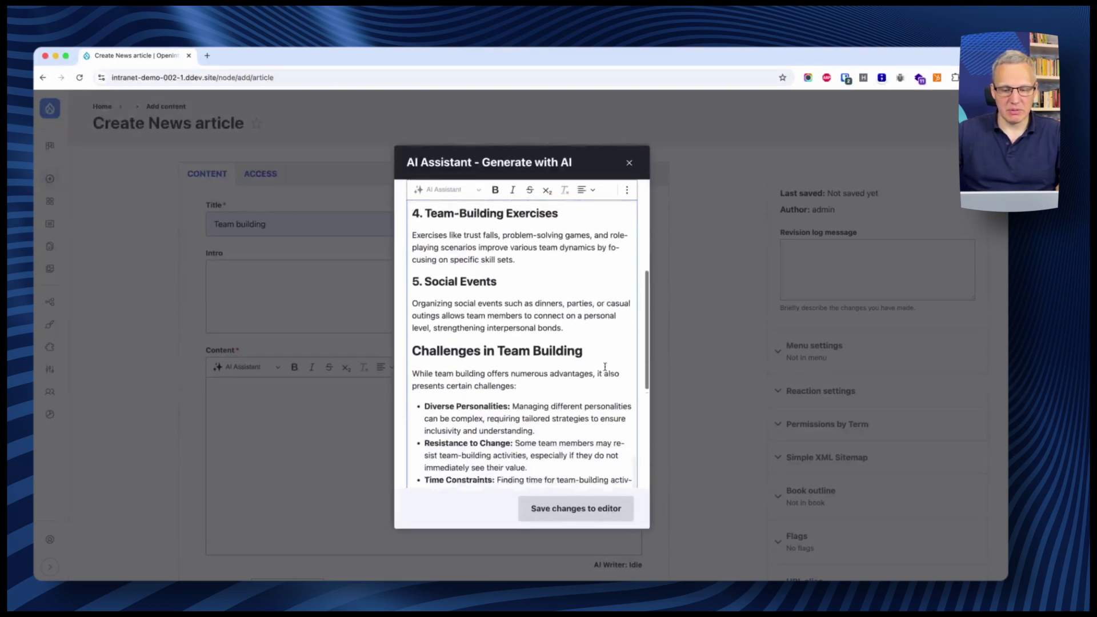
scroll(605, 366, "up", 10)
scroll(605, 366, "up", 8)
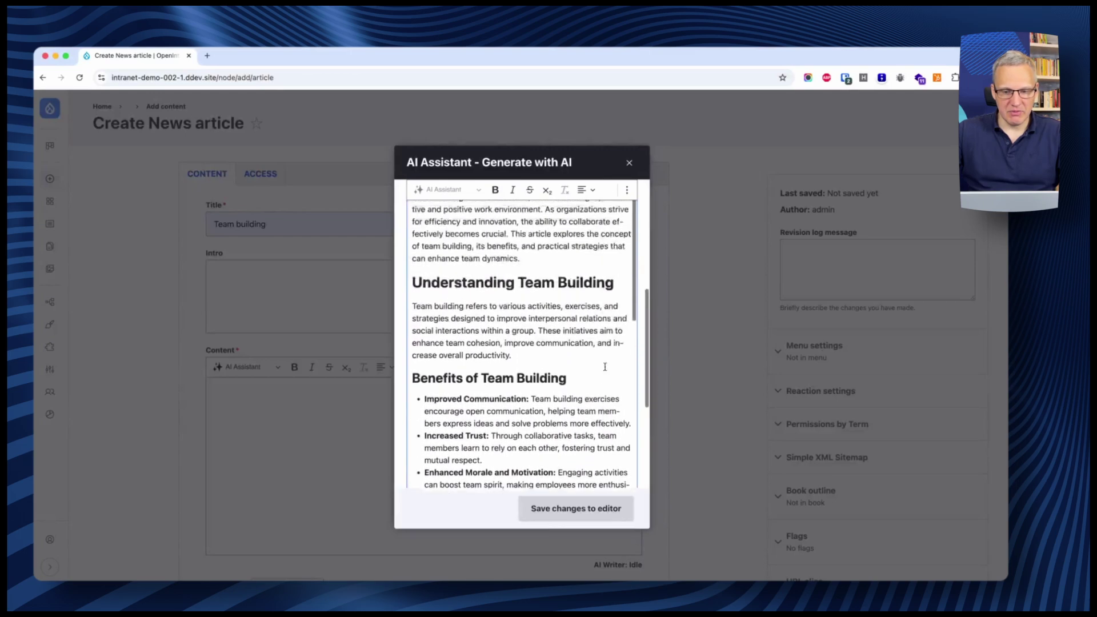
Insert the AI-generated team building article into the Content field
left_click(598, 512)
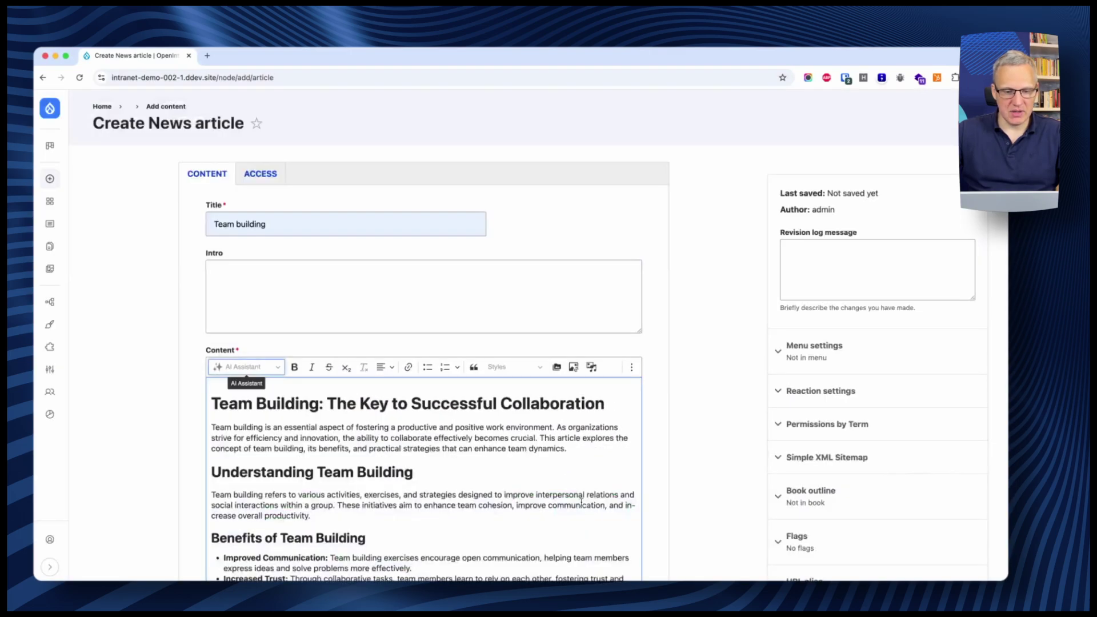
scroll(709, 406, "down", 10)
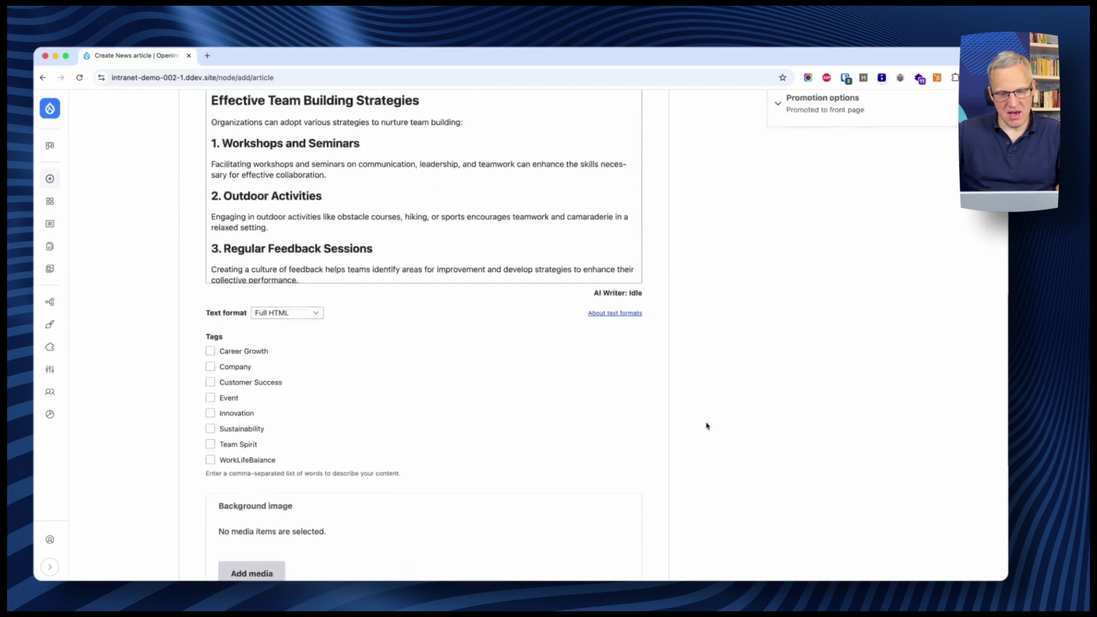
scroll(697, 427, "up", 2)
scroll(322, 245, "up", 8)
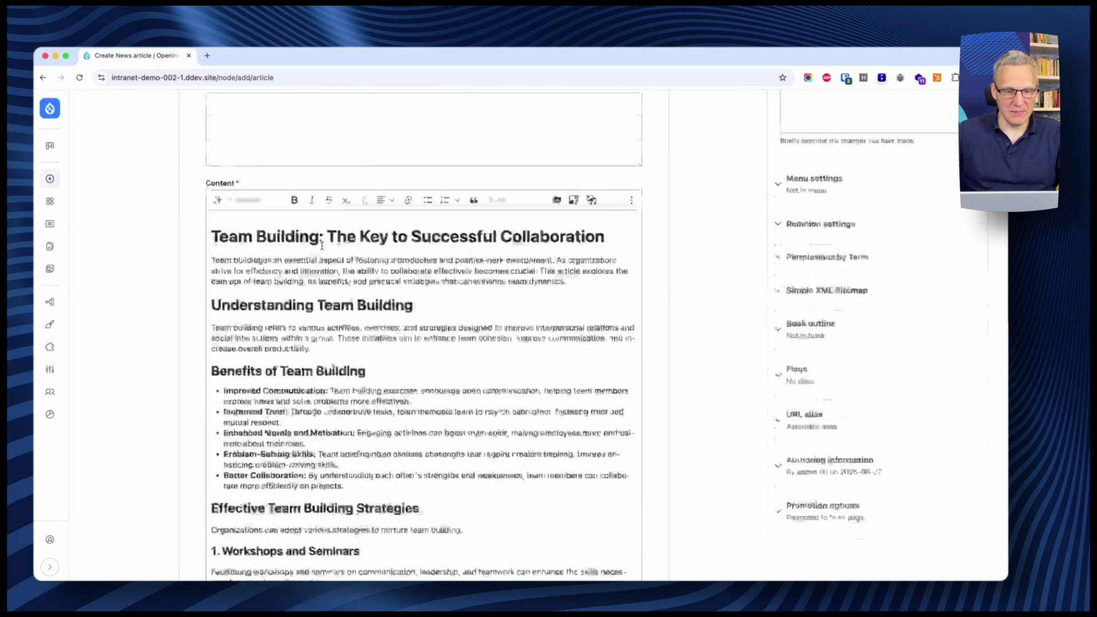
Copy the first paragraph of the article body for reuse in the Intro
left_click_drag(211, 396, 601, 419)
key("cmd+c")
left_click(281, 252)
Paste the paragraph into Intro and tag the article Customer Success and Event
key("cmd+v")
scroll(293, 259, "down", 15)
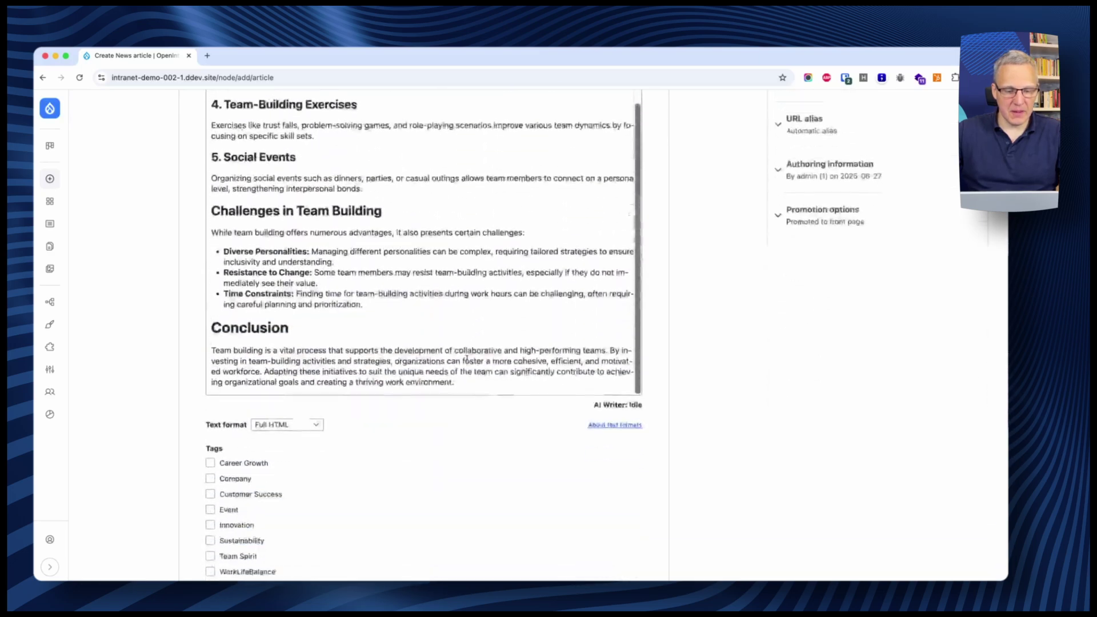
scroll(160, 296, "down", 5)
left_click(211, 131)
left_click(210, 145)
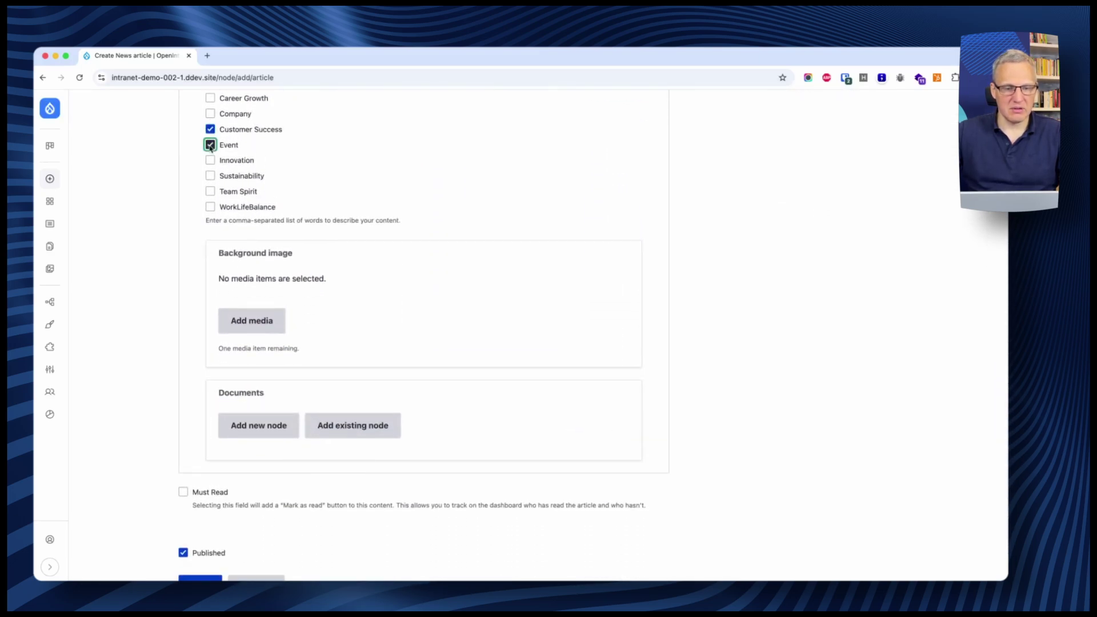
Upload teamwork.jpg with alt text 'team work' and insert it as the background image
left_click(264, 325)
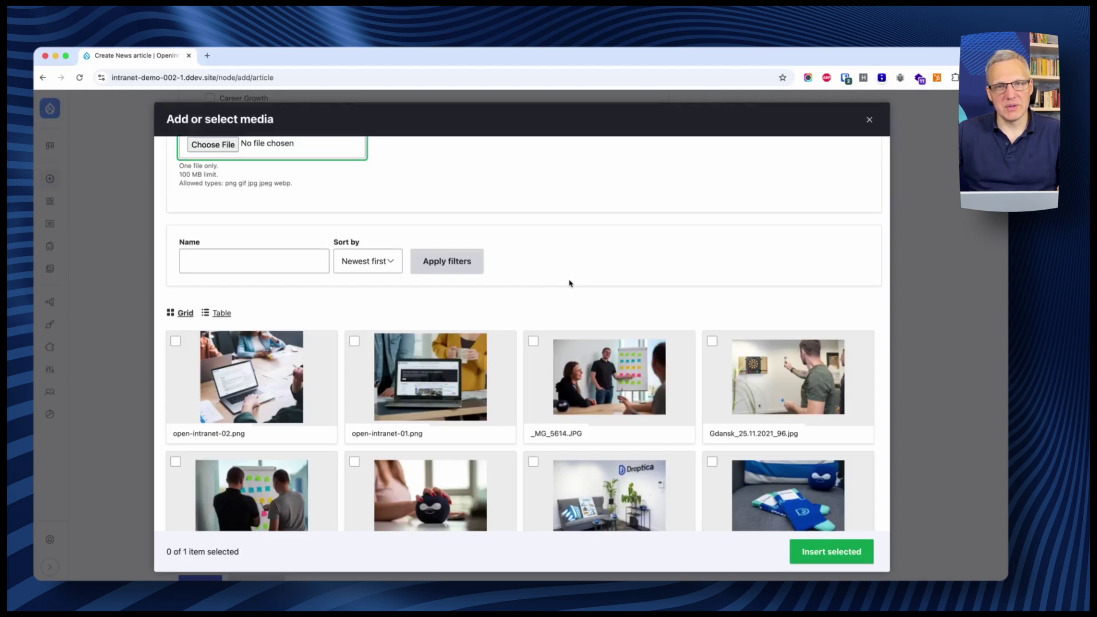
scroll(569, 283, "down", 1)
scroll(569, 282, "up", 3)
left_click(216, 187)
left_click(447, 265)
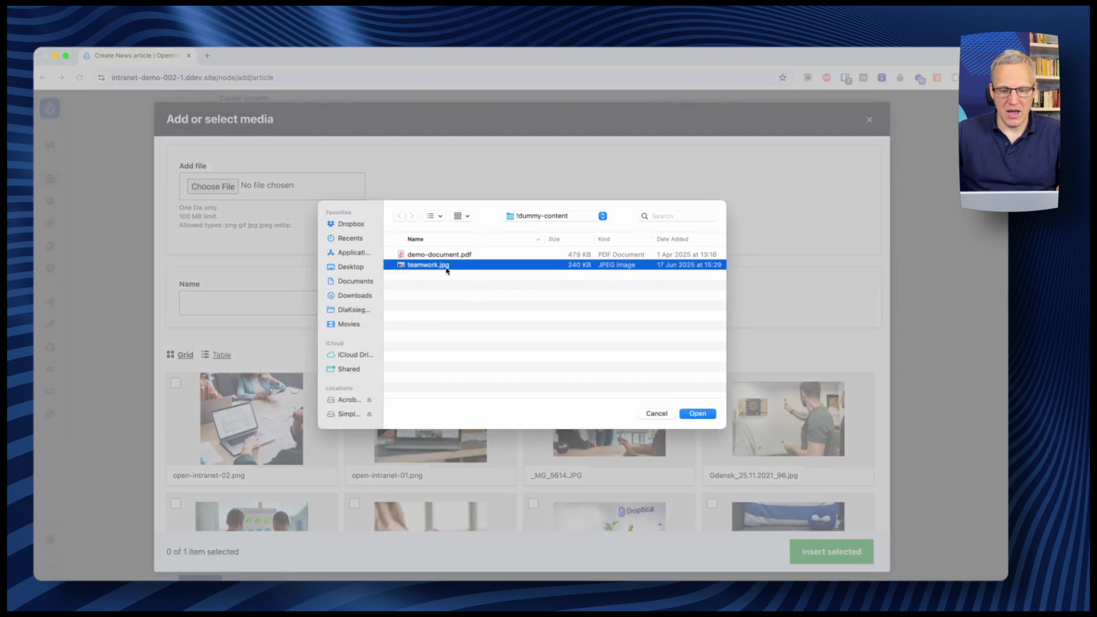
left_click(698, 413)
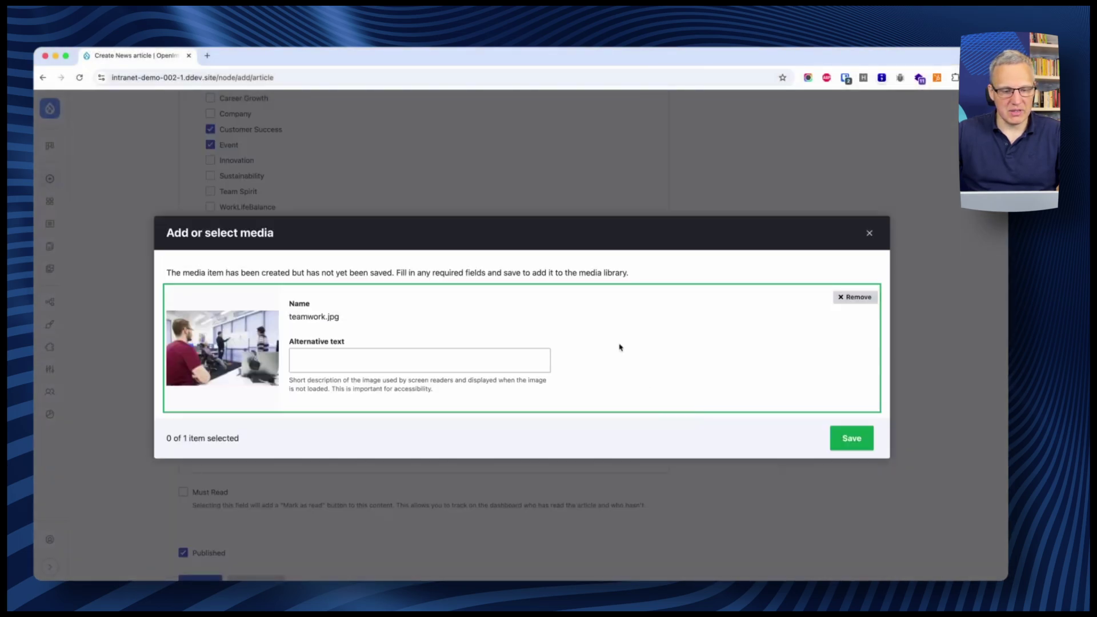
left_click(323, 365)
left_click(366, 389)
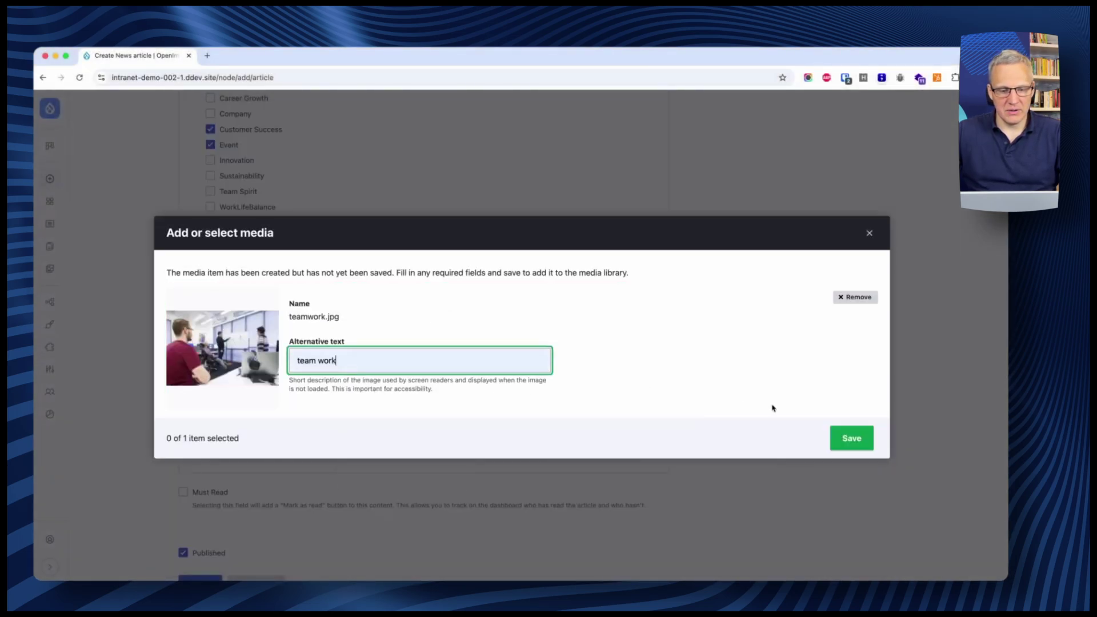
left_click(860, 445)
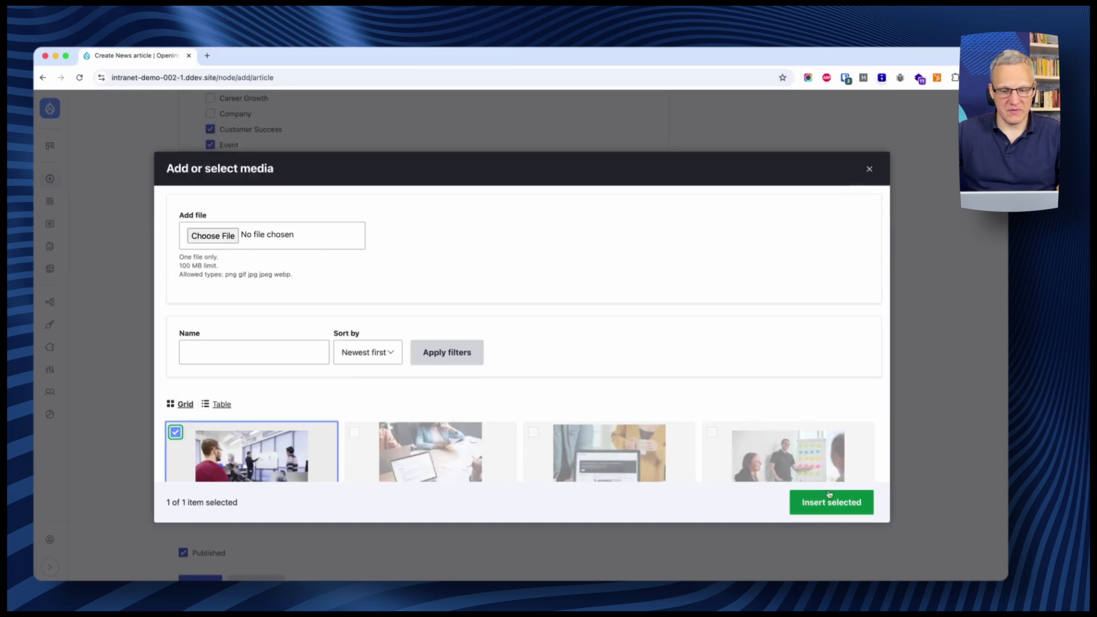
left_click(835, 507)
scroll(583, 266, "up", 2)
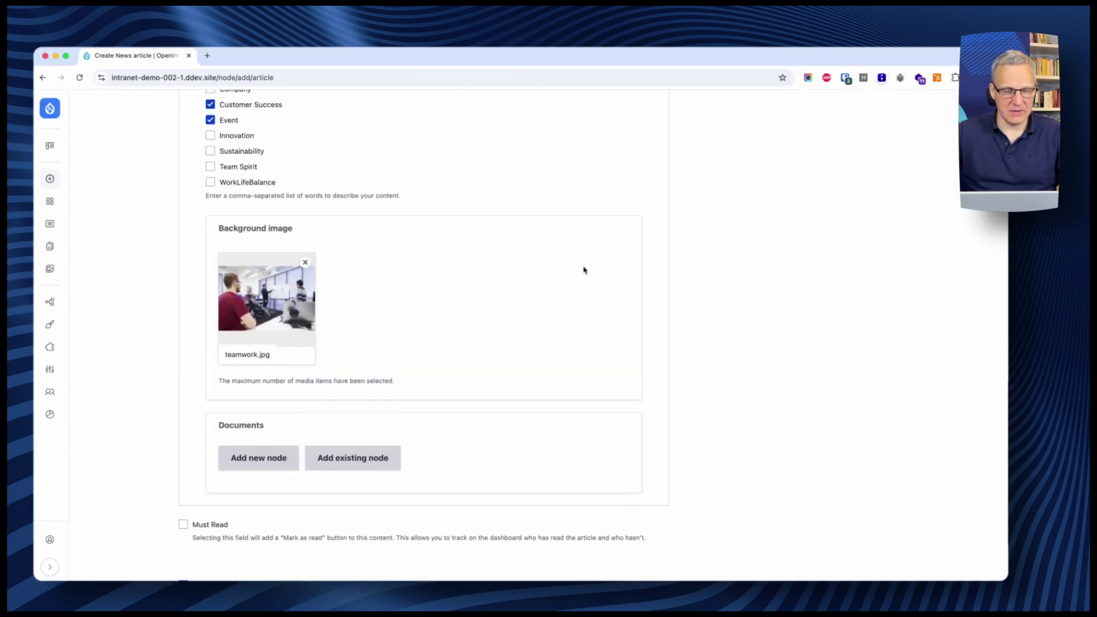
In the Access settings, set the access category to Offices, leaving the office unselected
scroll(583, 270, "up", 15)
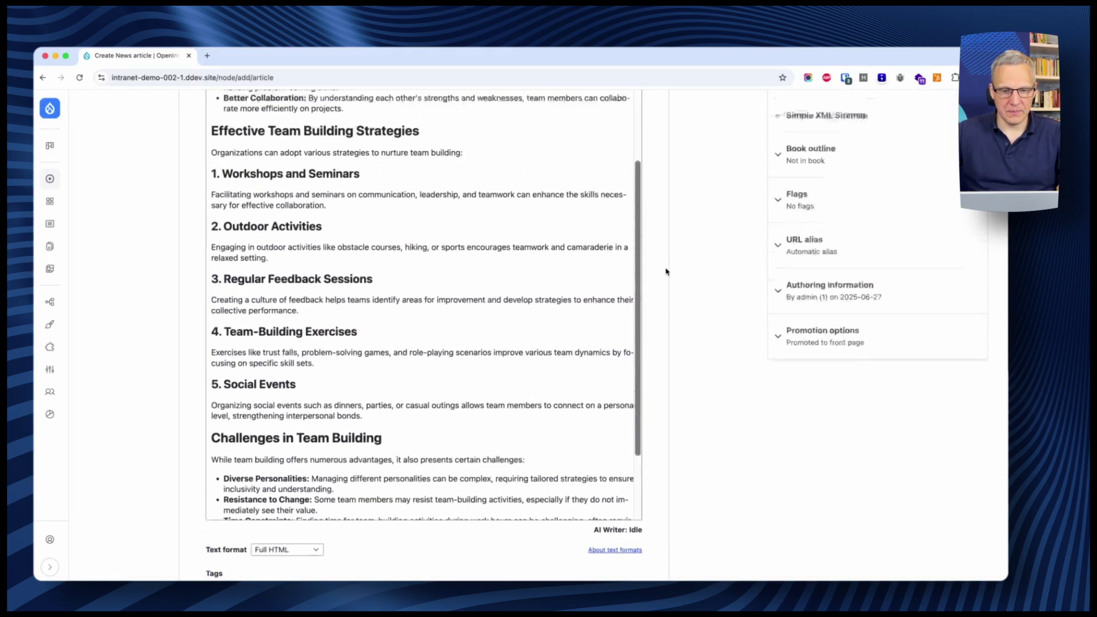
scroll(665, 271, "up", 2)
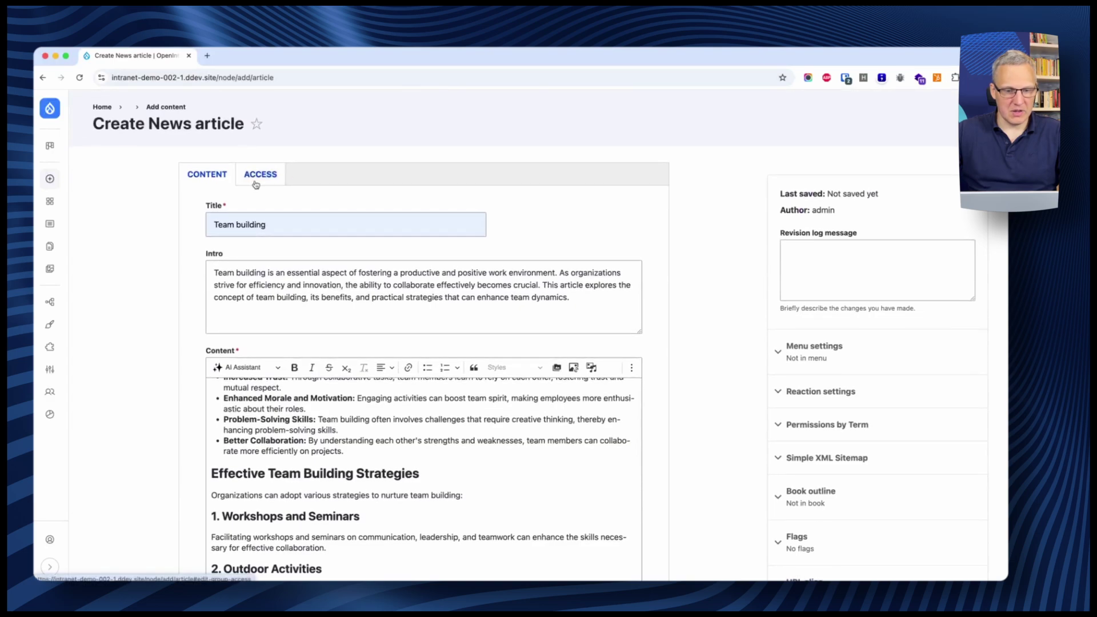
left_click(260, 181)
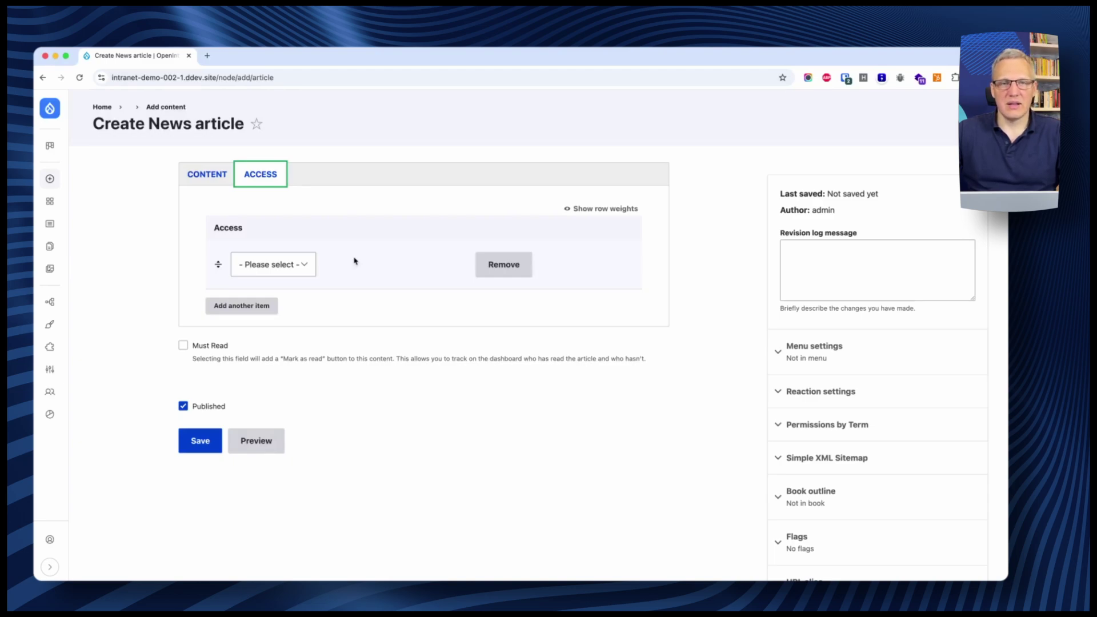
left_click(275, 266)
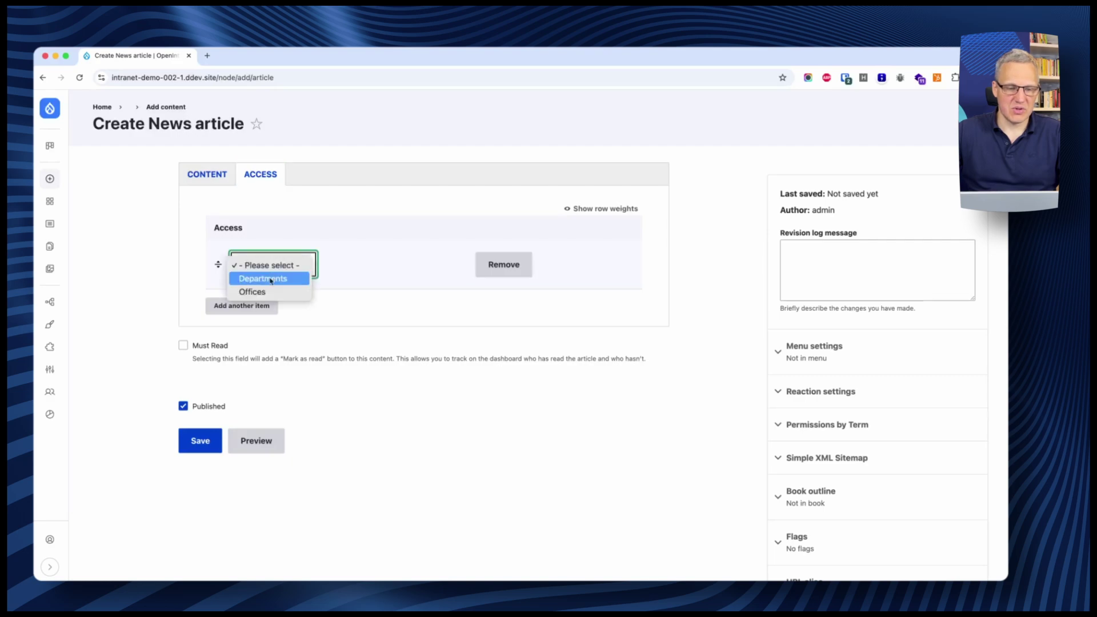
left_click(270, 279)
left_click(371, 266)
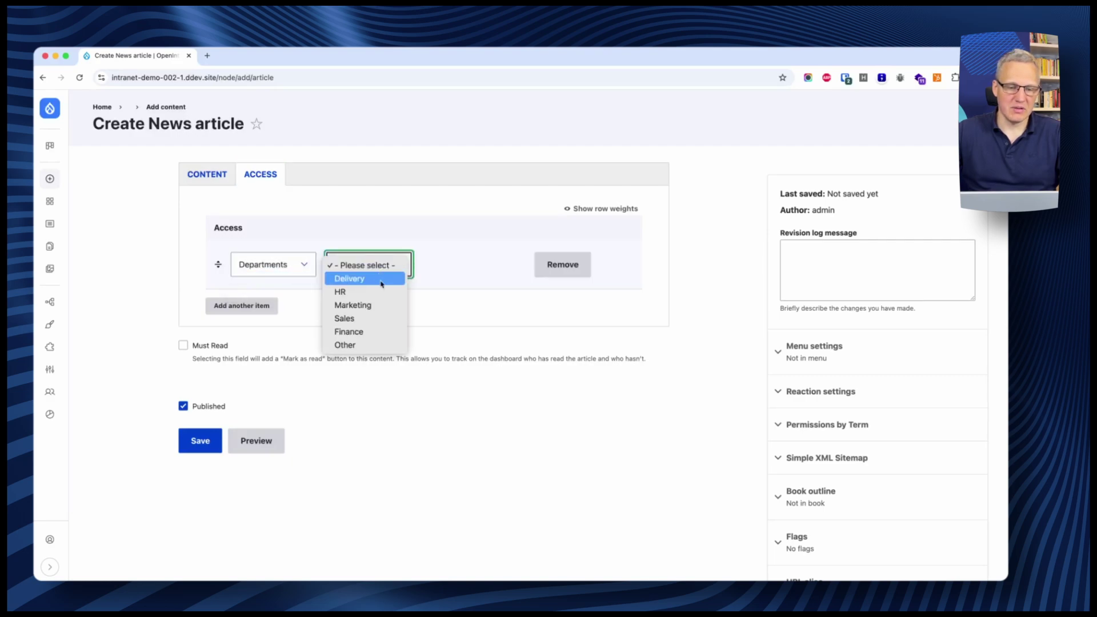
left_click(272, 266)
left_click(271, 266)
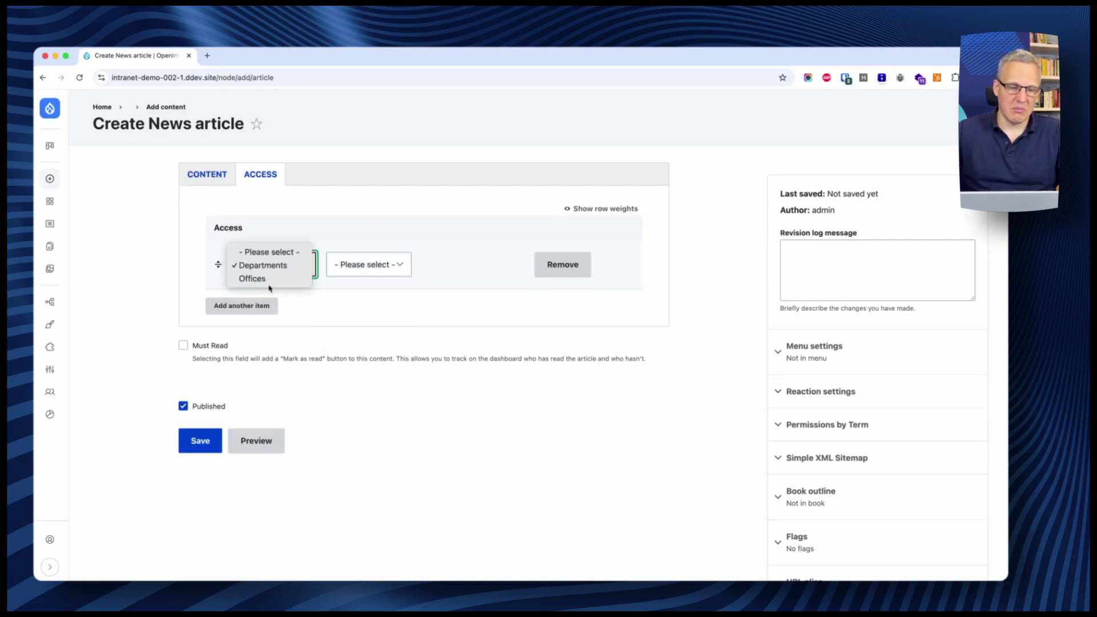
left_click(296, 280)
left_click(365, 269)
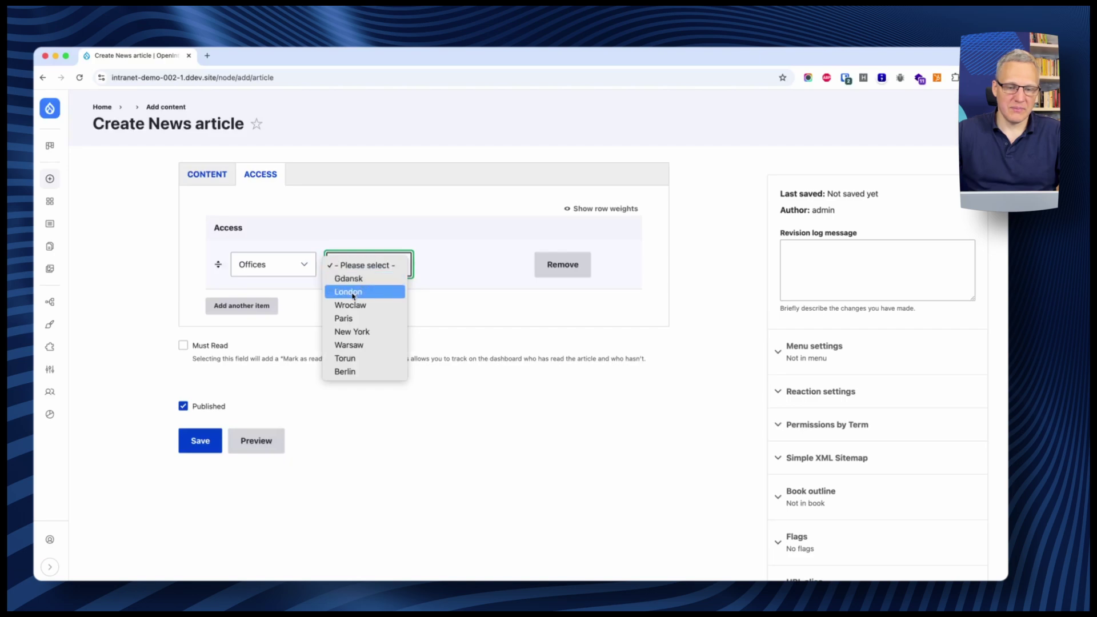
left_click(415, 210)
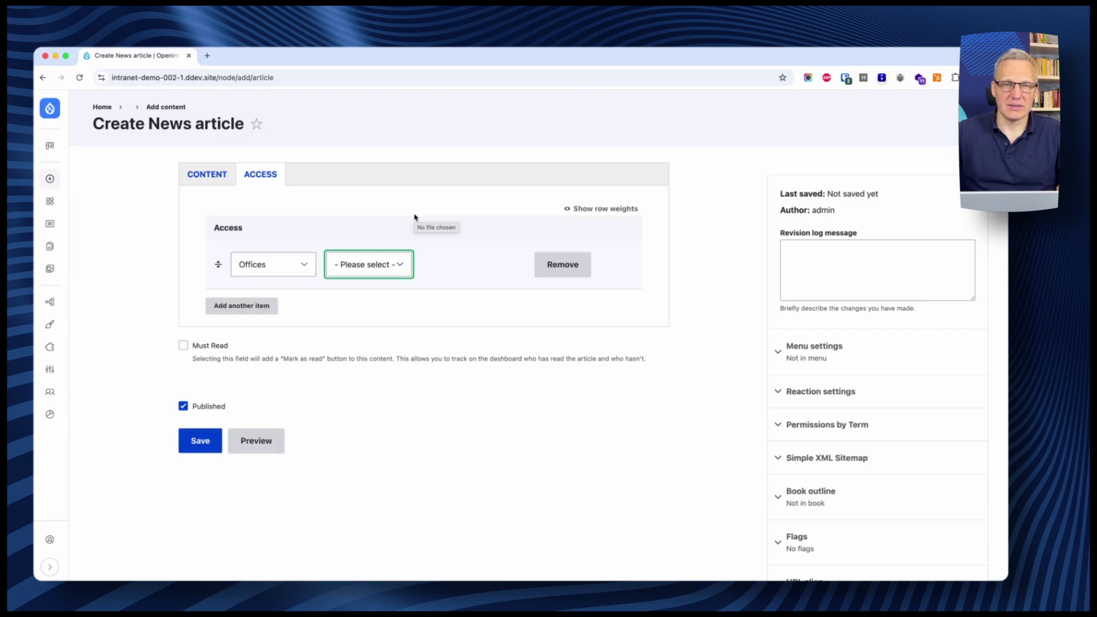
Mark the article as Must Read and save it
left_click(214, 181)
scroll(155, 266, "down", 15)
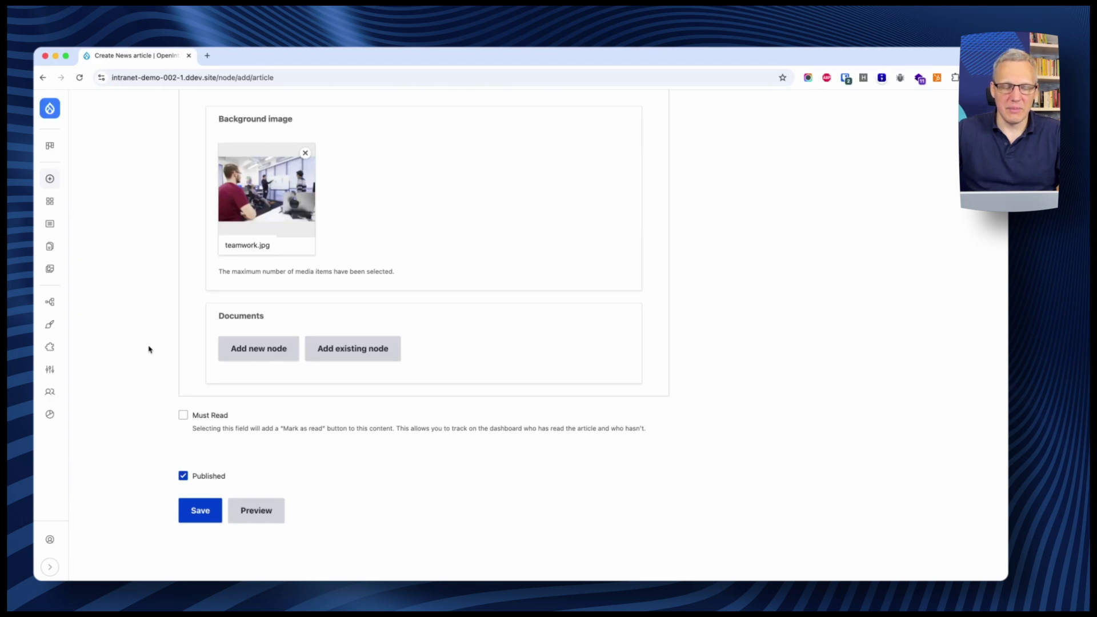
left_click(183, 416)
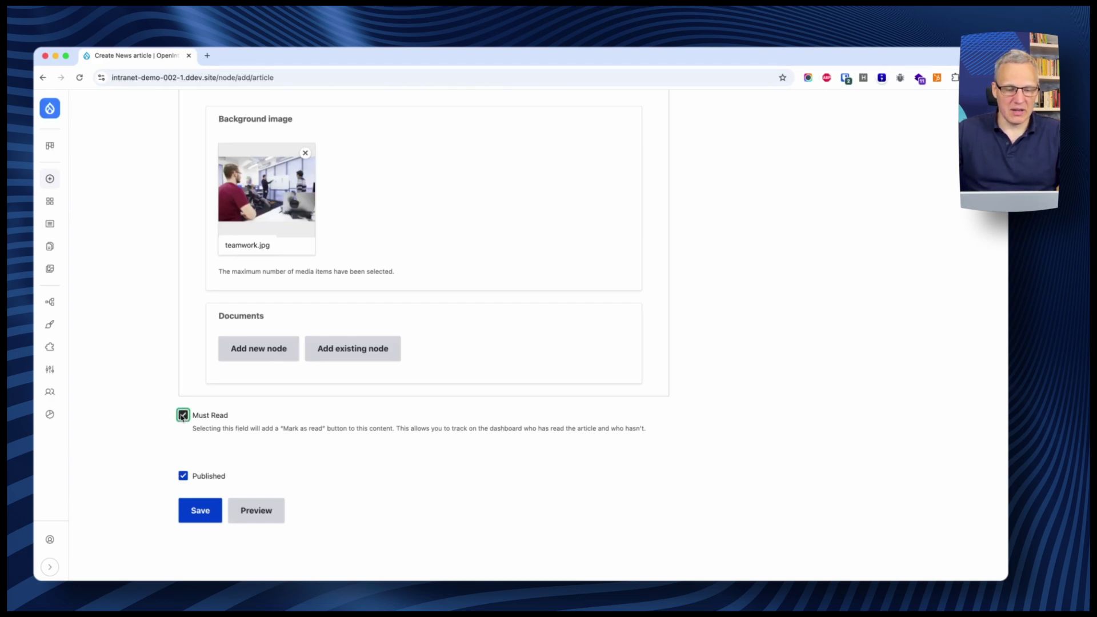
left_click(204, 517)
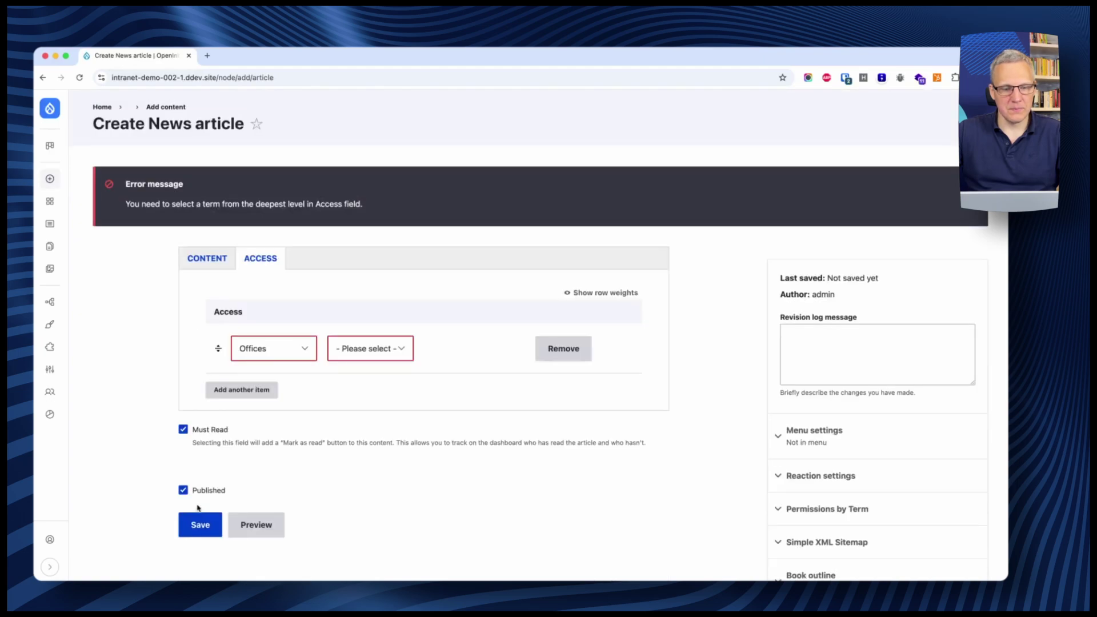
After the access error, reset Access to '- Please select -' and save again
left_click(292, 354)
left_click(291, 355)
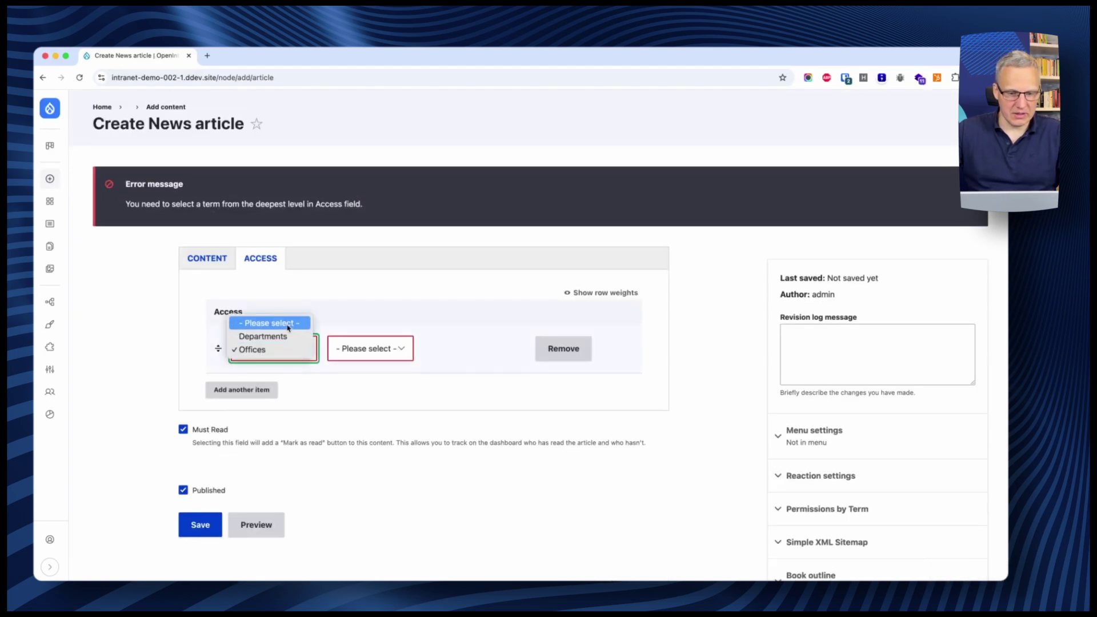
left_click(289, 322)
left_click(195, 523)
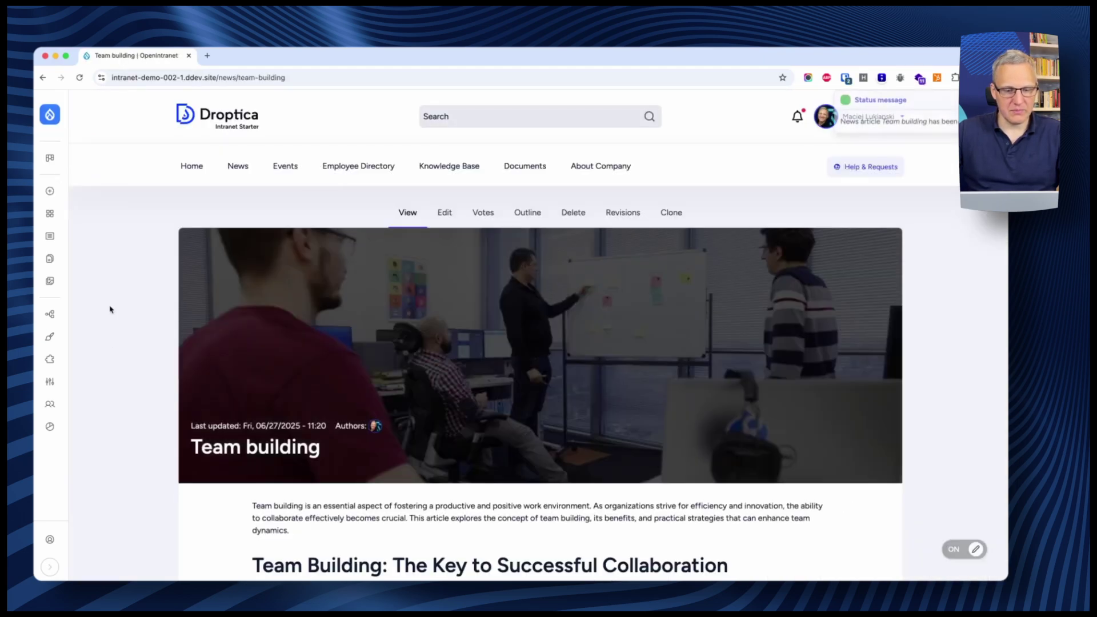
Post a 'Wow!' comment on the Team building article
scroll(126, 283, "down", 3)
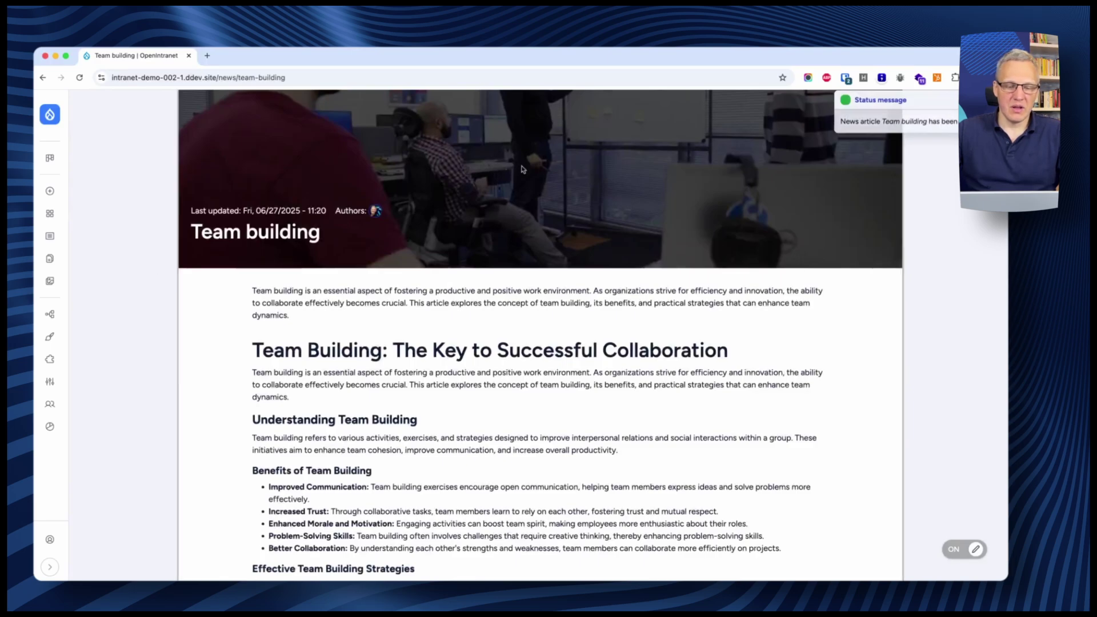
scroll(506, 275, "down", 6)
scroll(507, 275, "down", 5)
scroll(507, 275, "up", 5)
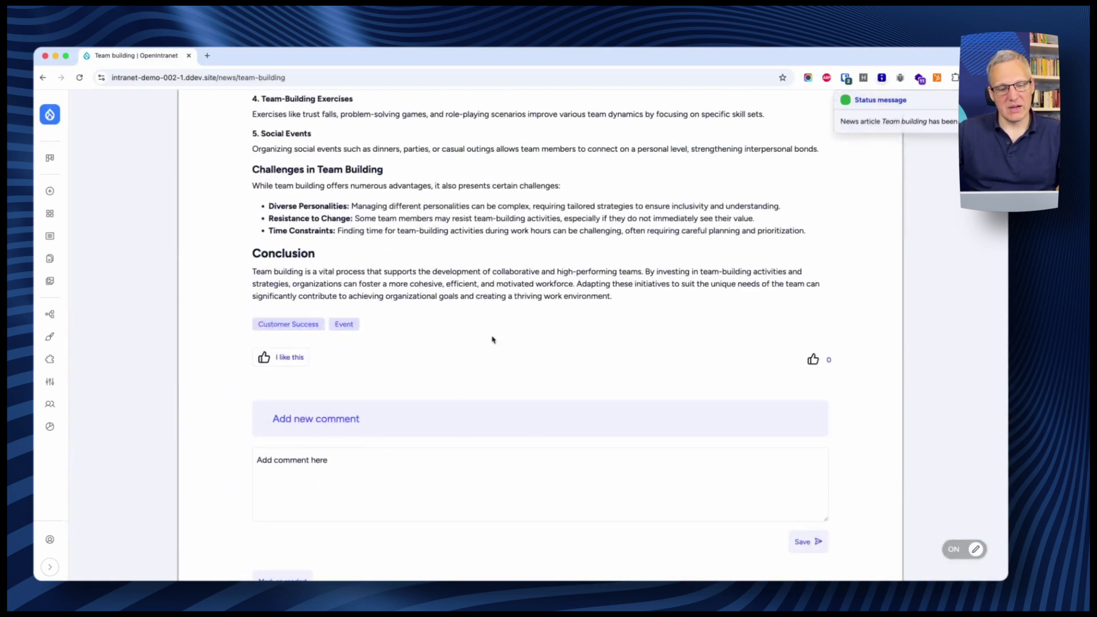
scroll(494, 331, "up", 10)
scroll(495, 333, "down", 10)
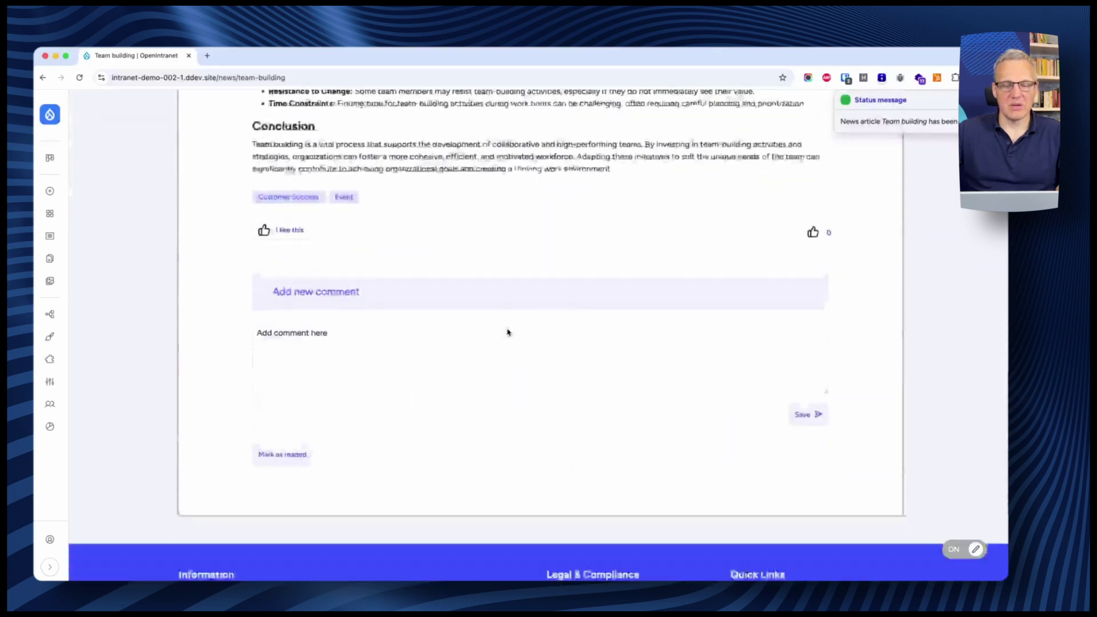
left_click(416, 328)
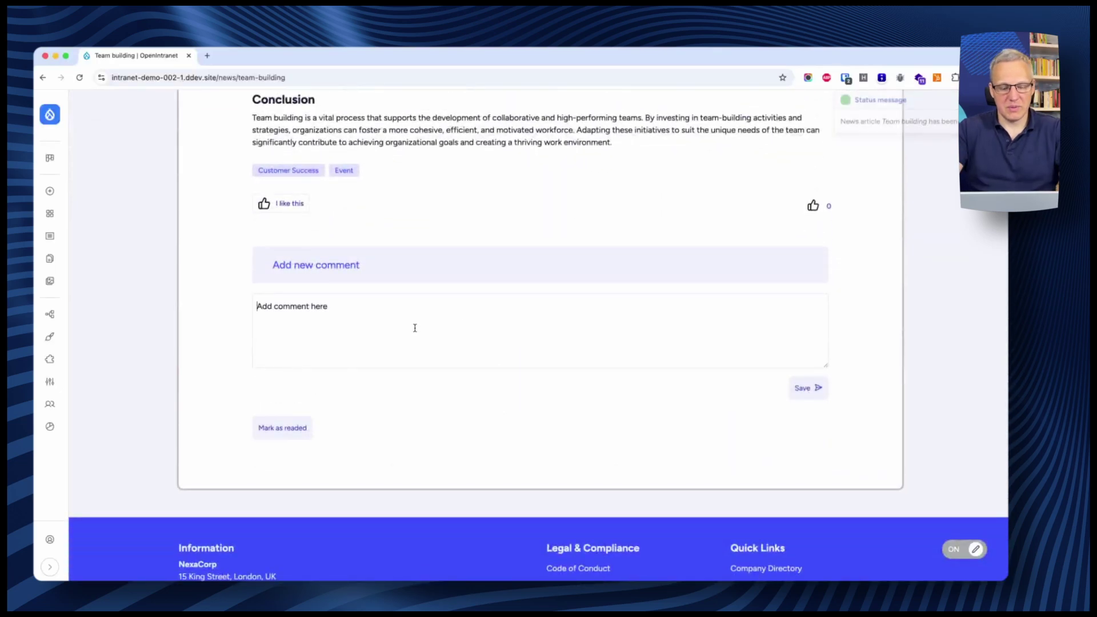
type("Wow!")
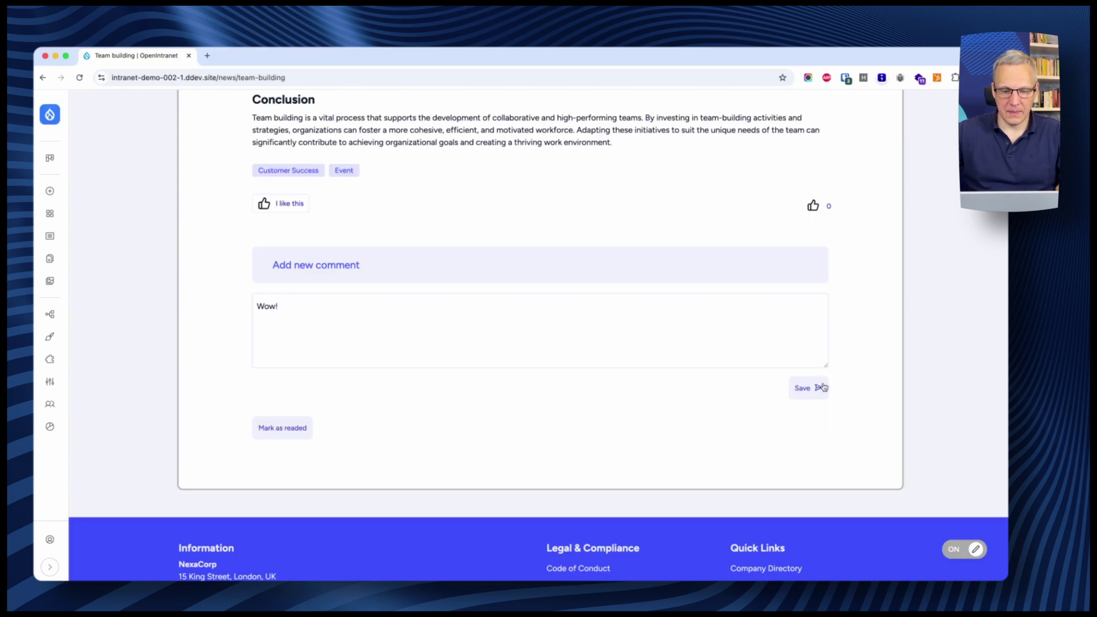
left_click(821, 387)
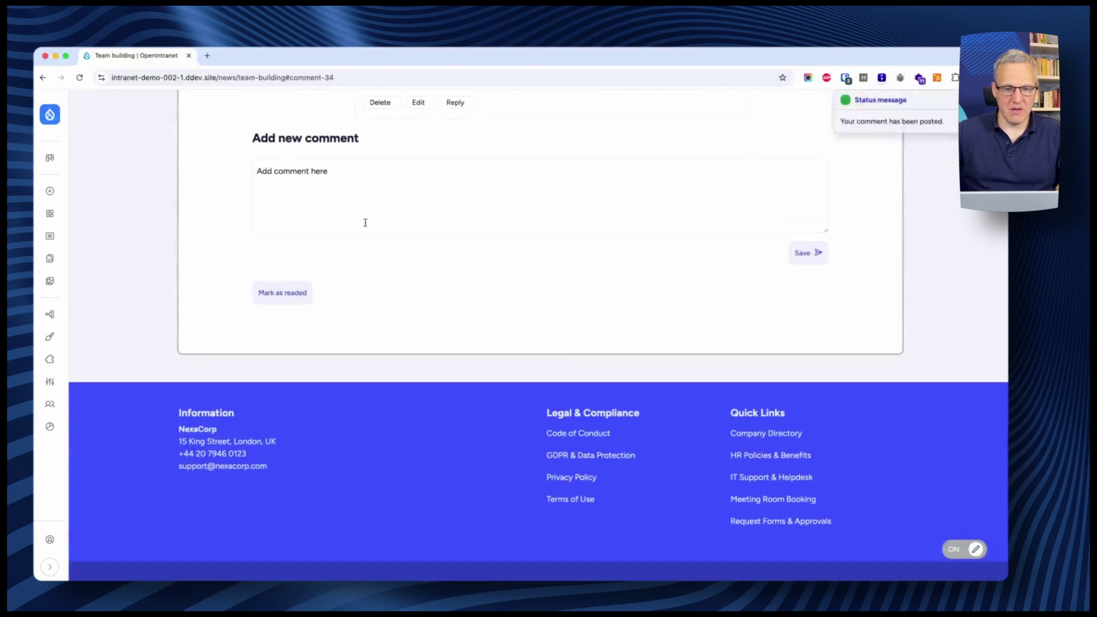
Reply to the 'Wow!' comment with 'Yes!'
scroll(389, 213, "up", 3)
left_click(456, 275)
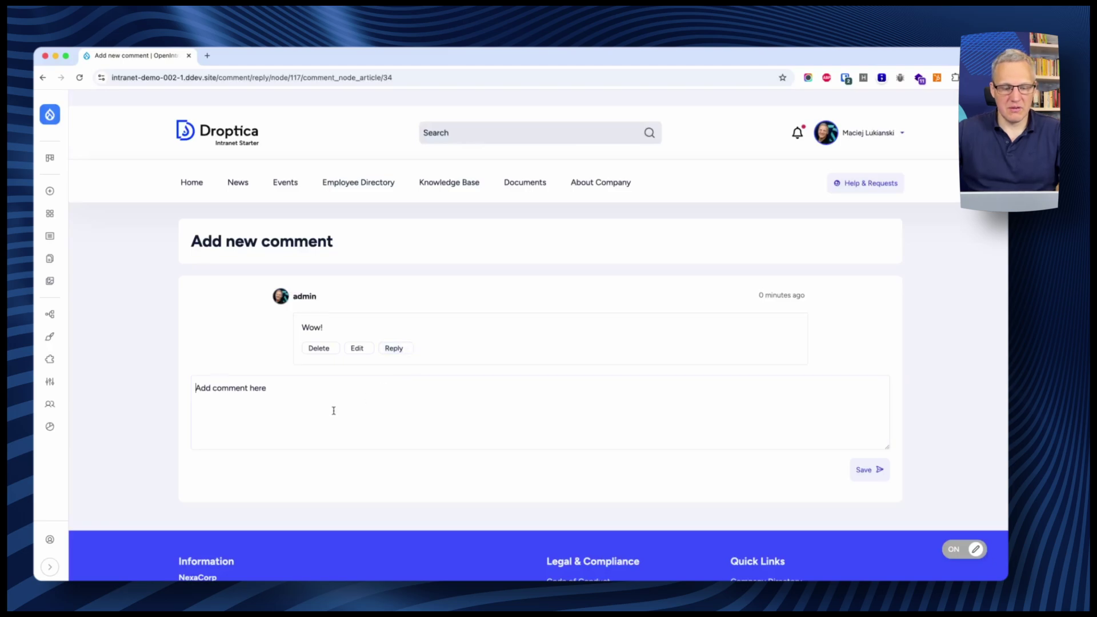
type("Yes!")
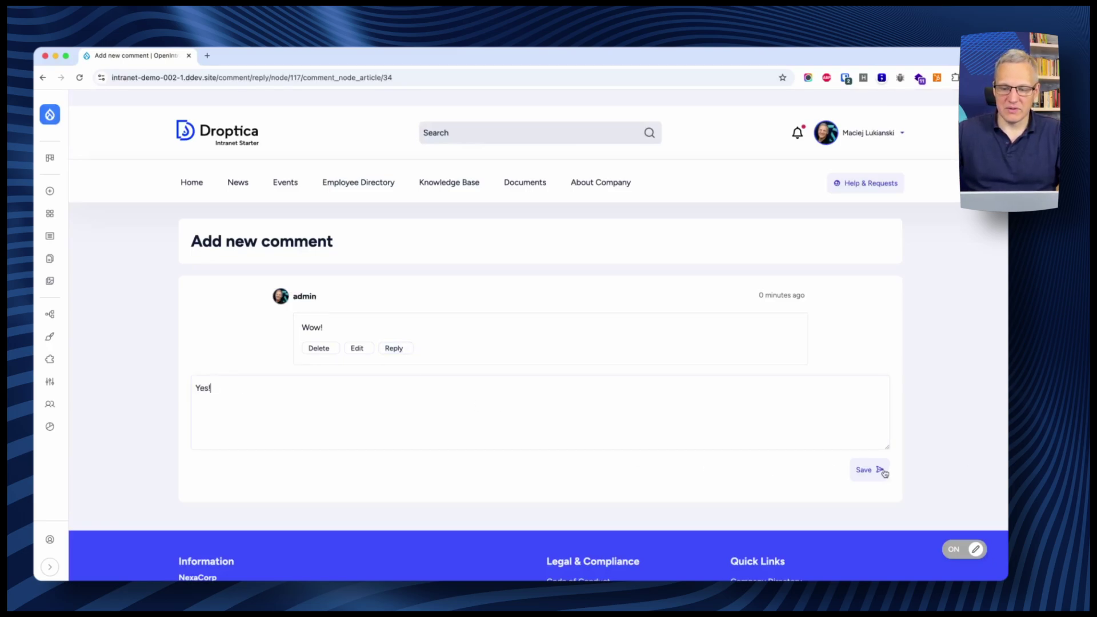
left_click(870, 469)
scroll(679, 306, "up", 4)
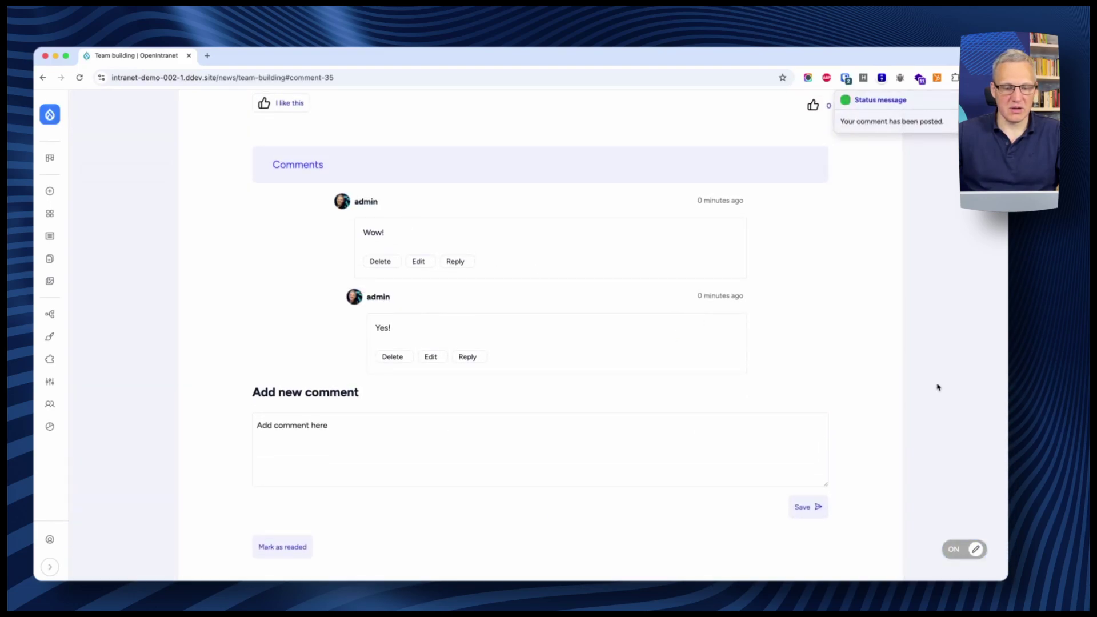
scroll(915, 402, "down", 3)
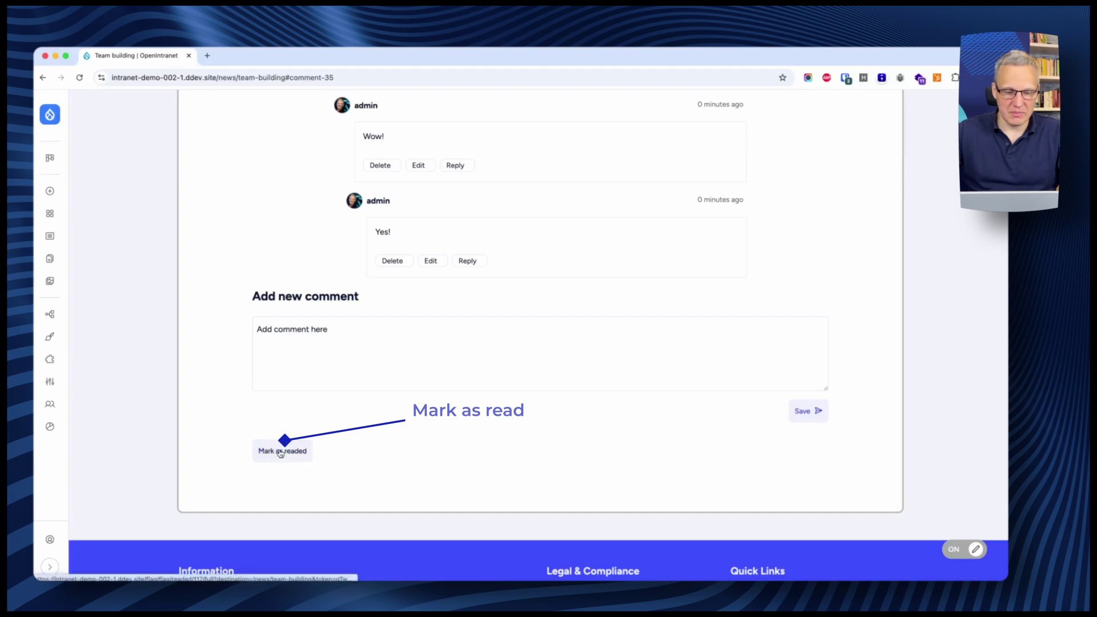
Mark the Team building article as read, then go to the Home page and scroll it
left_click(280, 452)
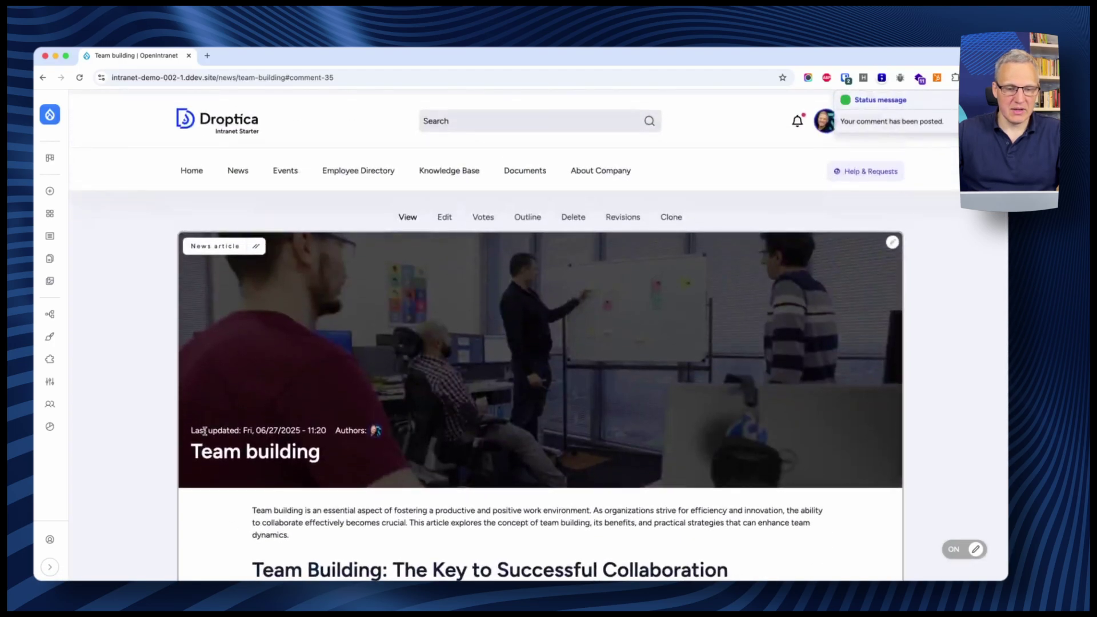
left_click(199, 171)
scroll(195, 219, "down", 8)
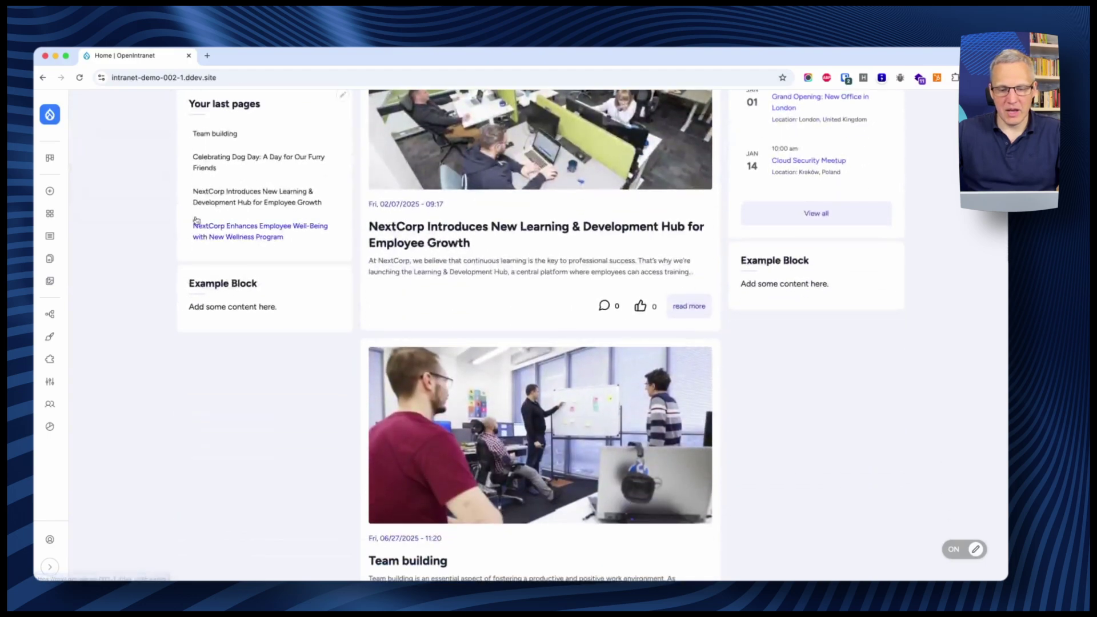
scroll(592, 301, "up", 4)
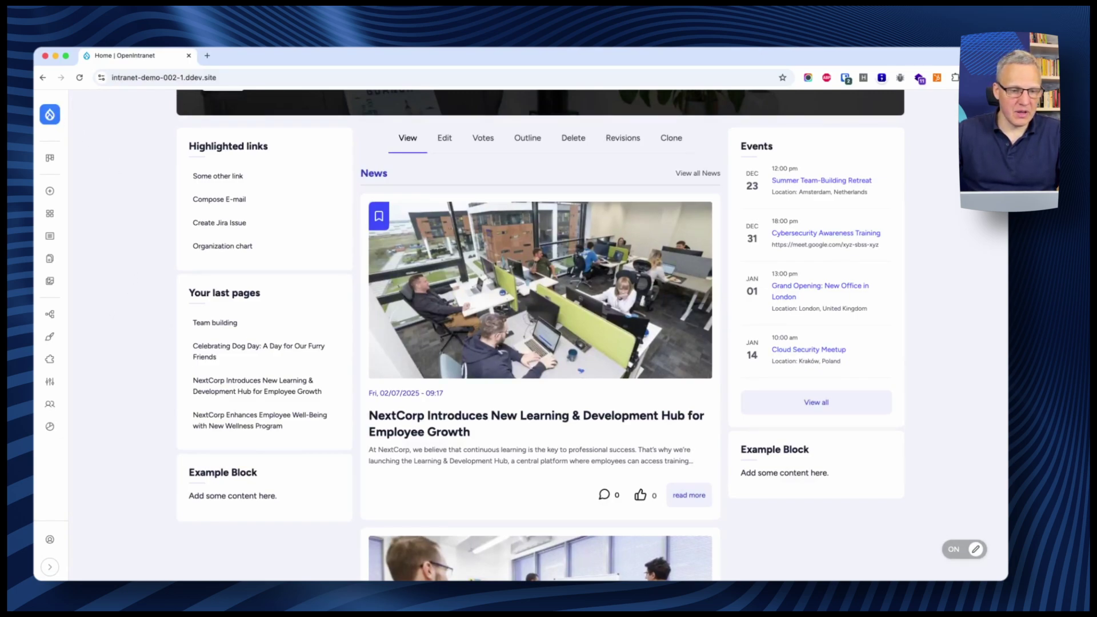
Open the Must Read Report from the admin Dashboard to see who read Team building
left_click(50, 157)
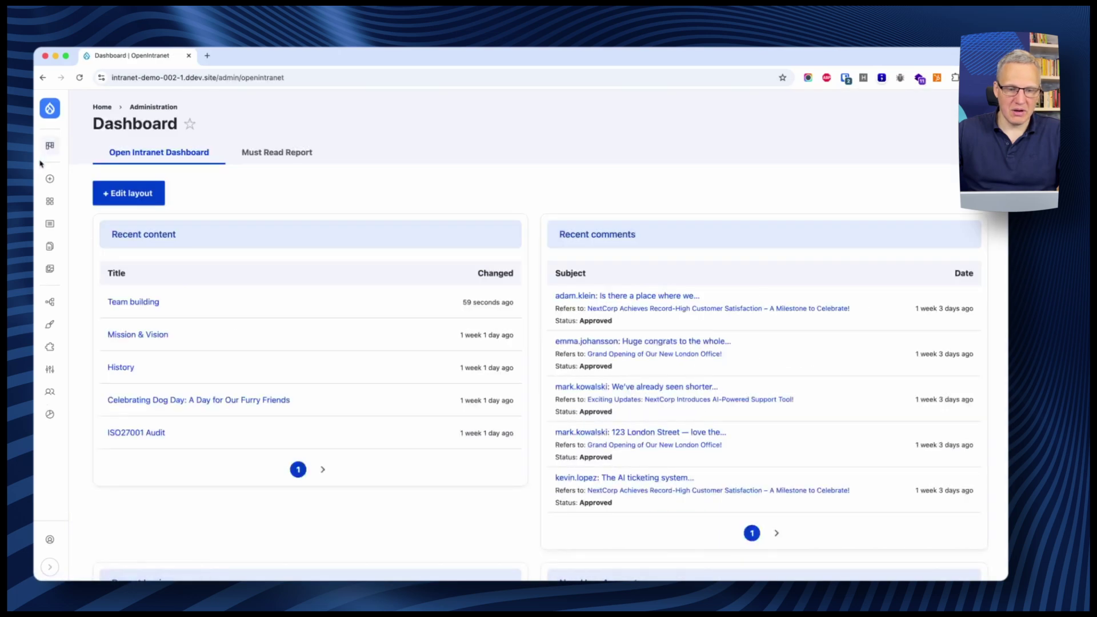
left_click(281, 154)
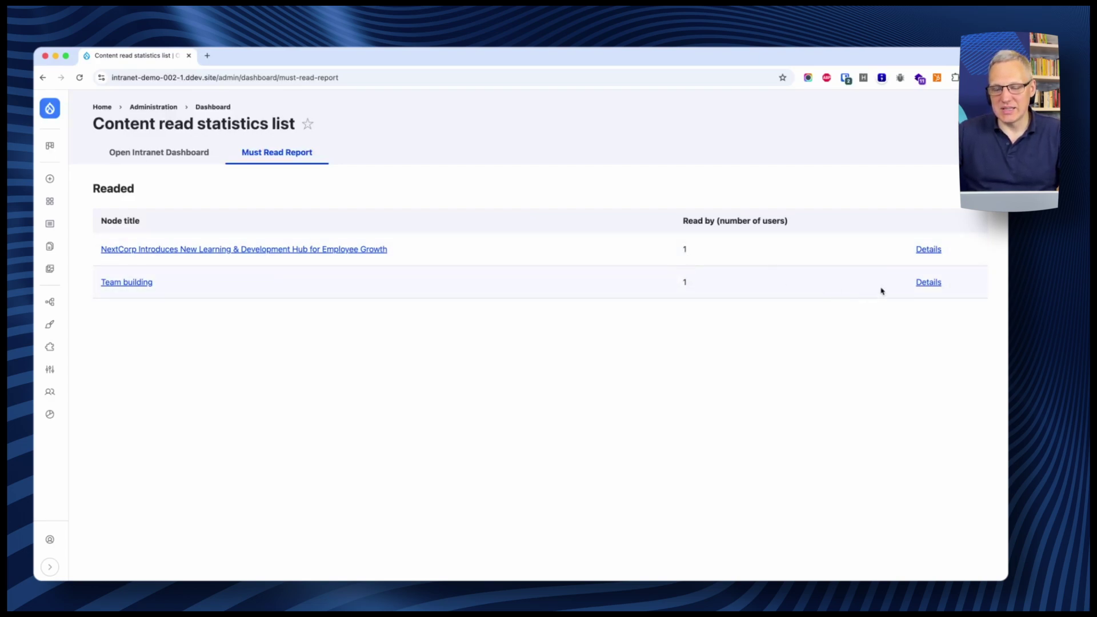
Review which users have read Team building, then go to the Documents listing
left_click(931, 284)
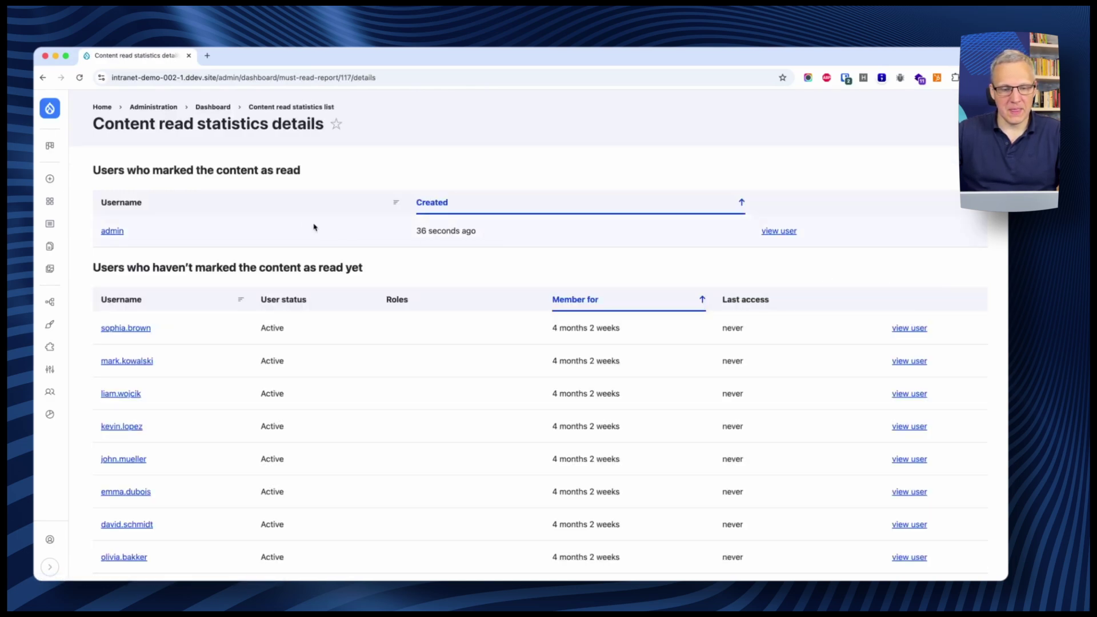
scroll(226, 252, "down", 1)
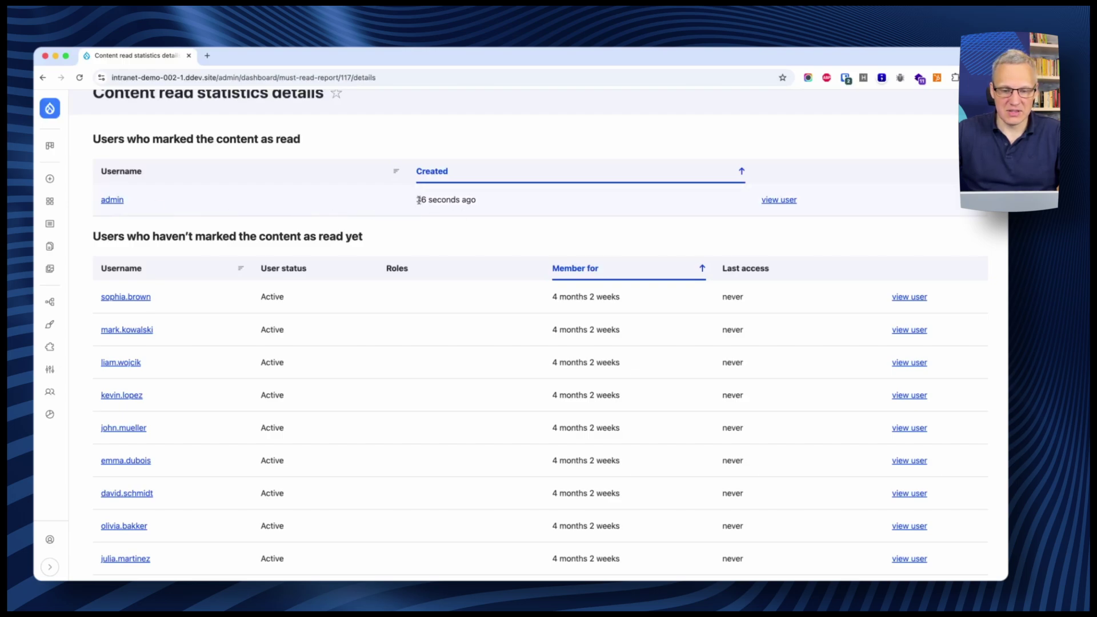
scroll(399, 206, "down", 3)
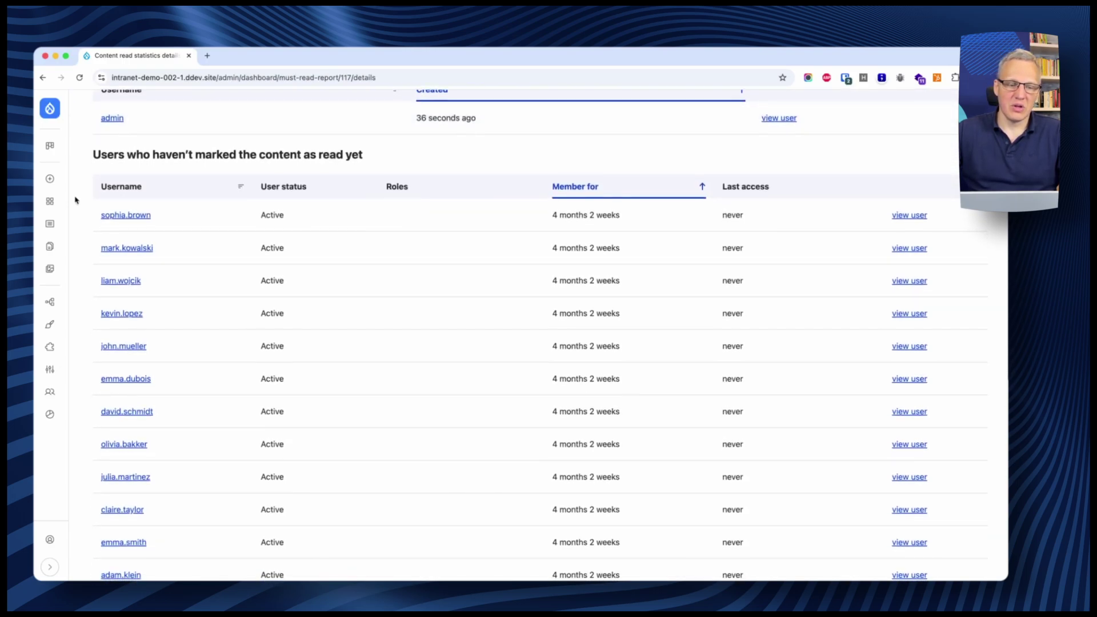
scroll(162, 198, "down", 1)
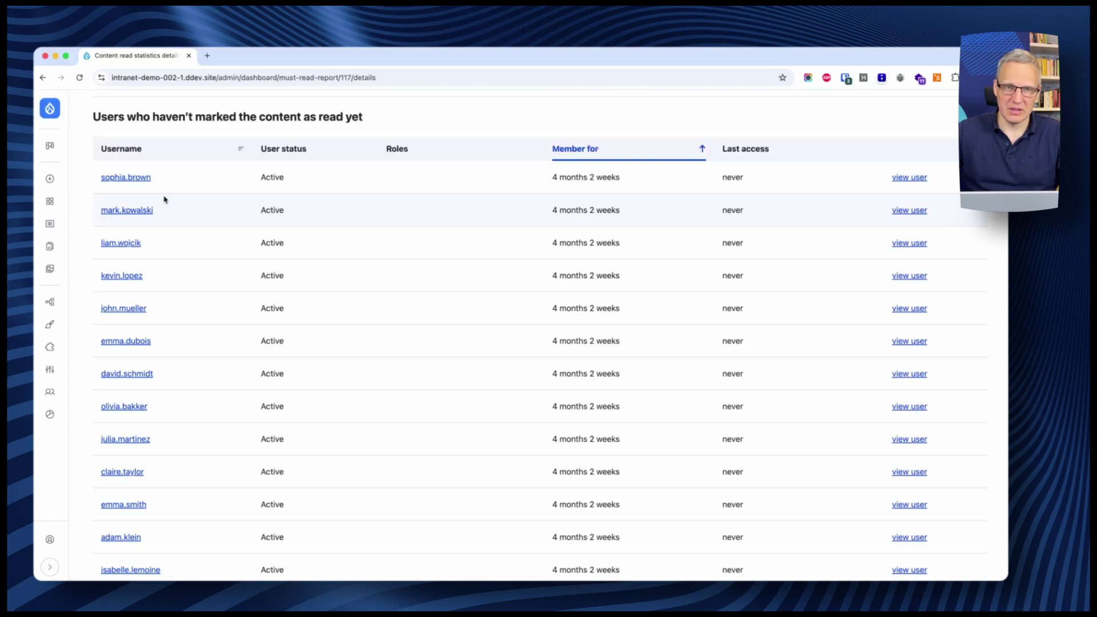
scroll(164, 198, "up", 4)
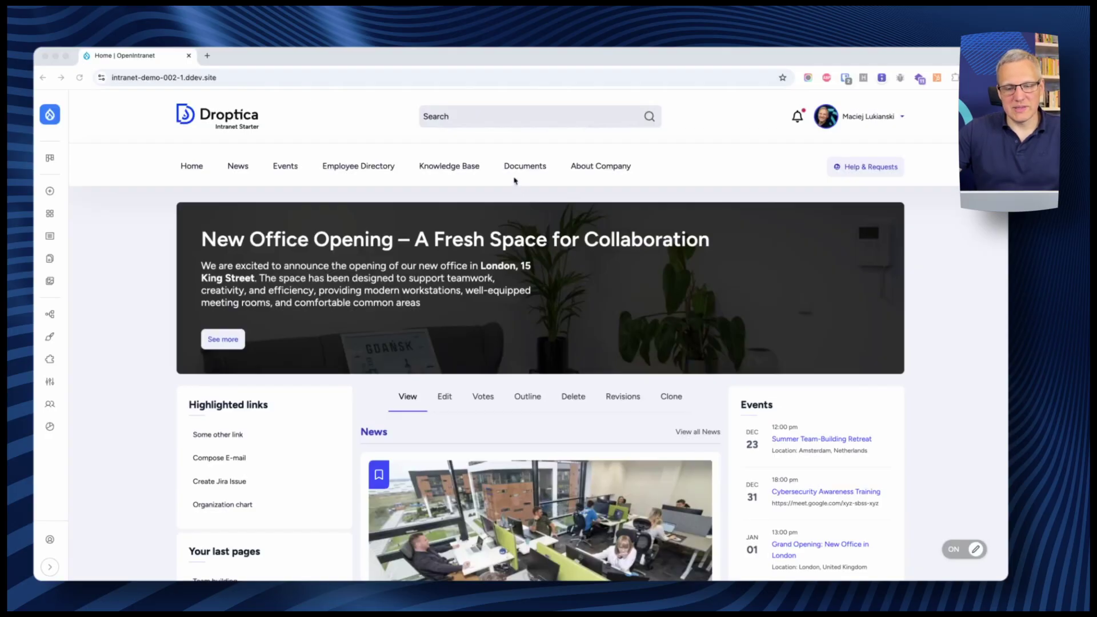
left_click(522, 170)
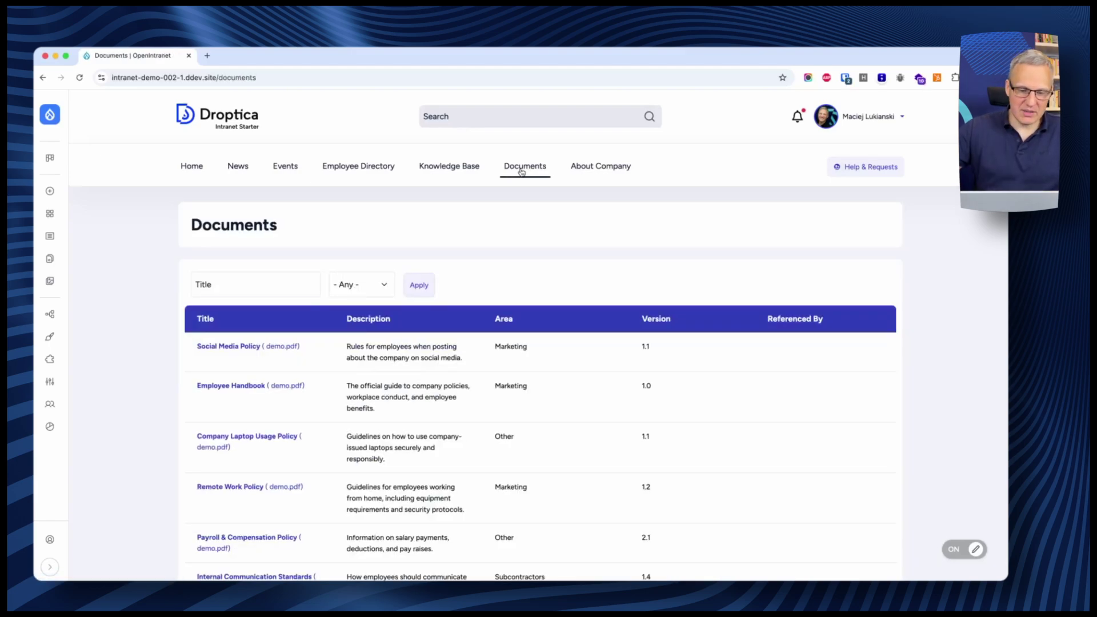
Check the Documents Title and Area filters, leaving Area at Any, and open content creation
scroll(629, 210, "down", 2)
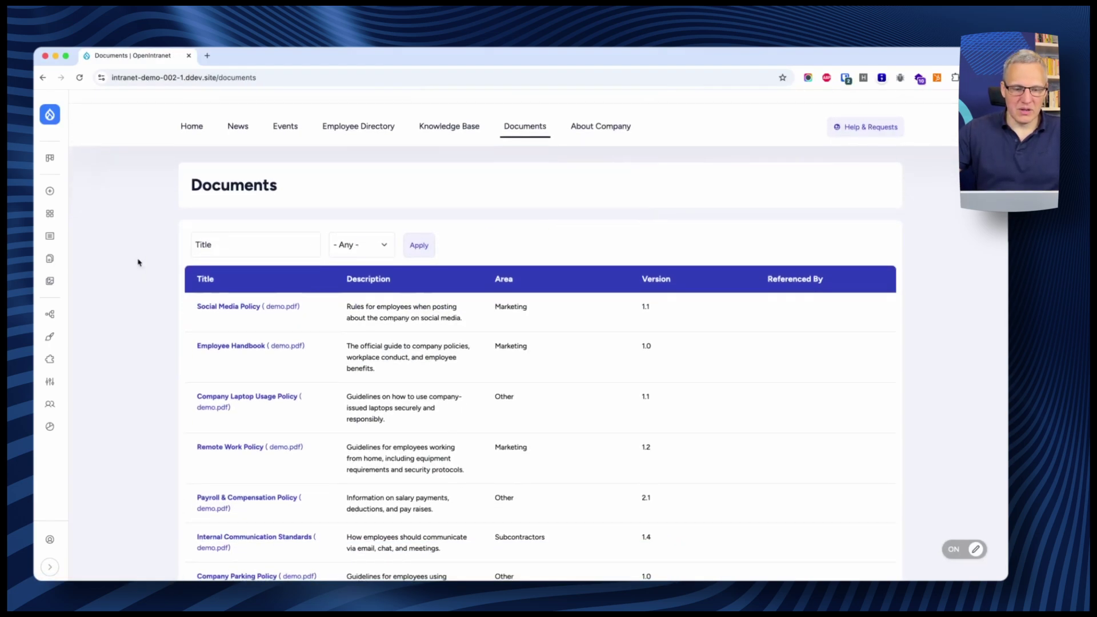
left_click(217, 246)
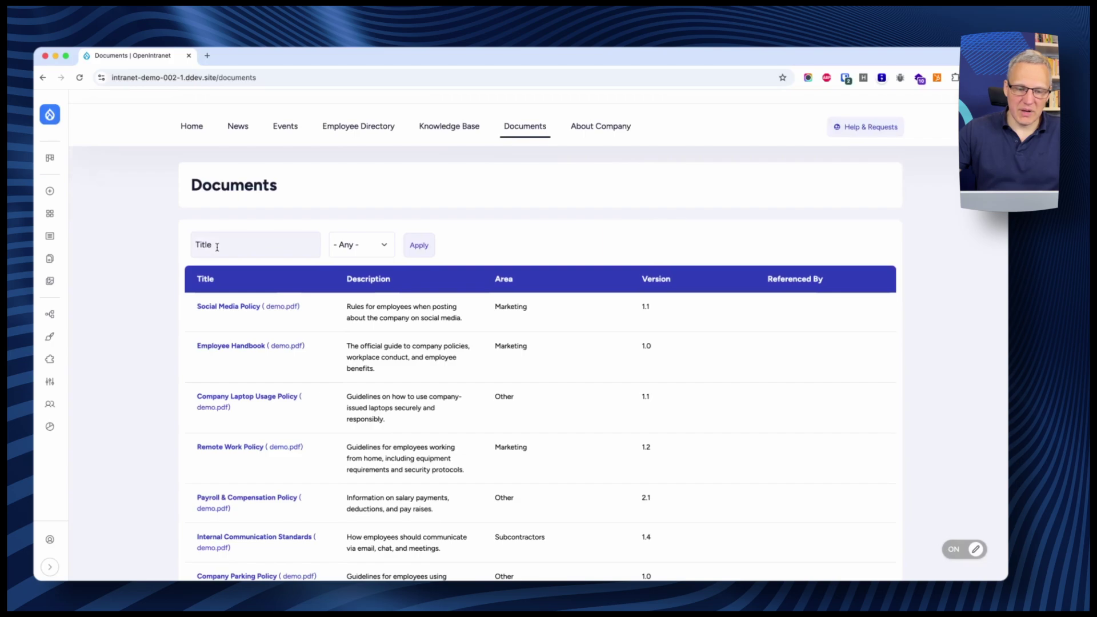
left_click(372, 245)
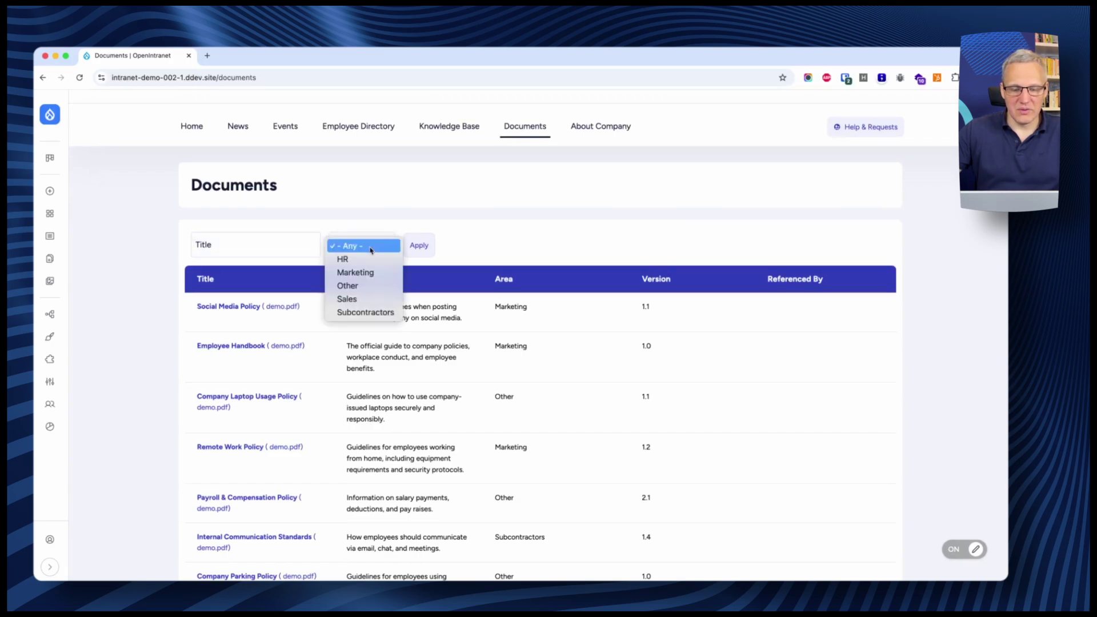
left_click(144, 271)
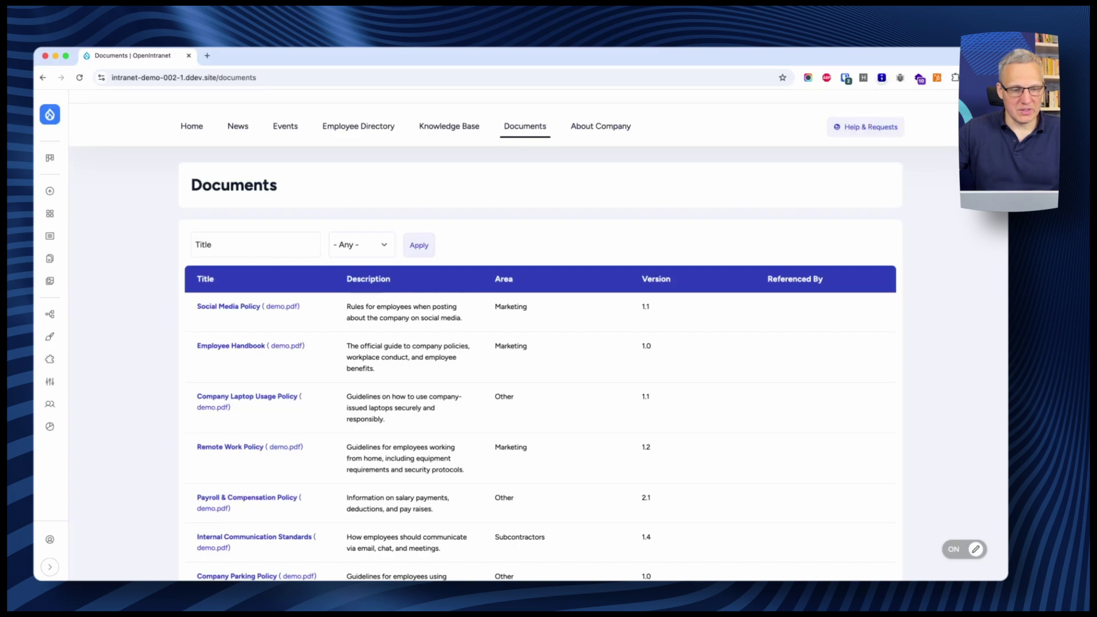
left_click(49, 191)
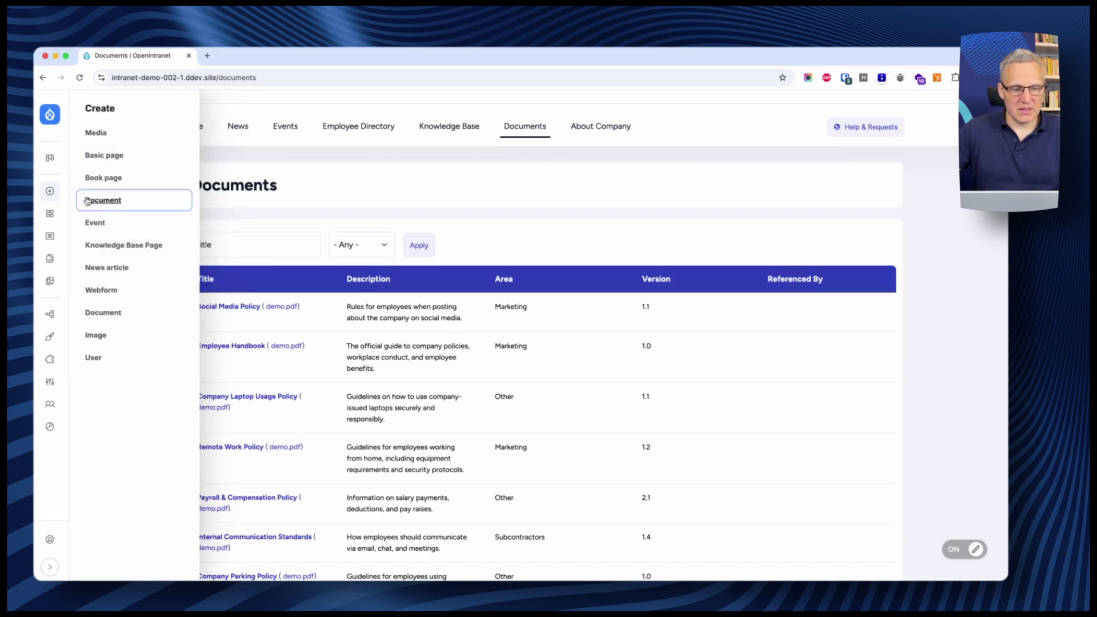
Start a new document titled 'Dummy document' with description 'Dummy document description'
left_click(117, 201)
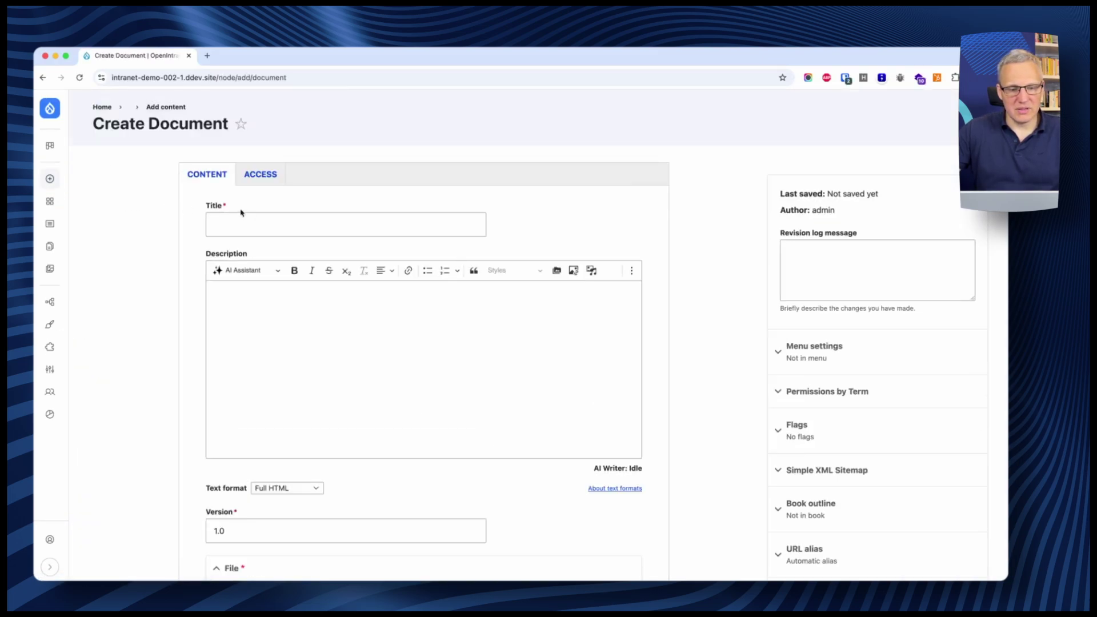
left_click(274, 223)
type("Dummy document")
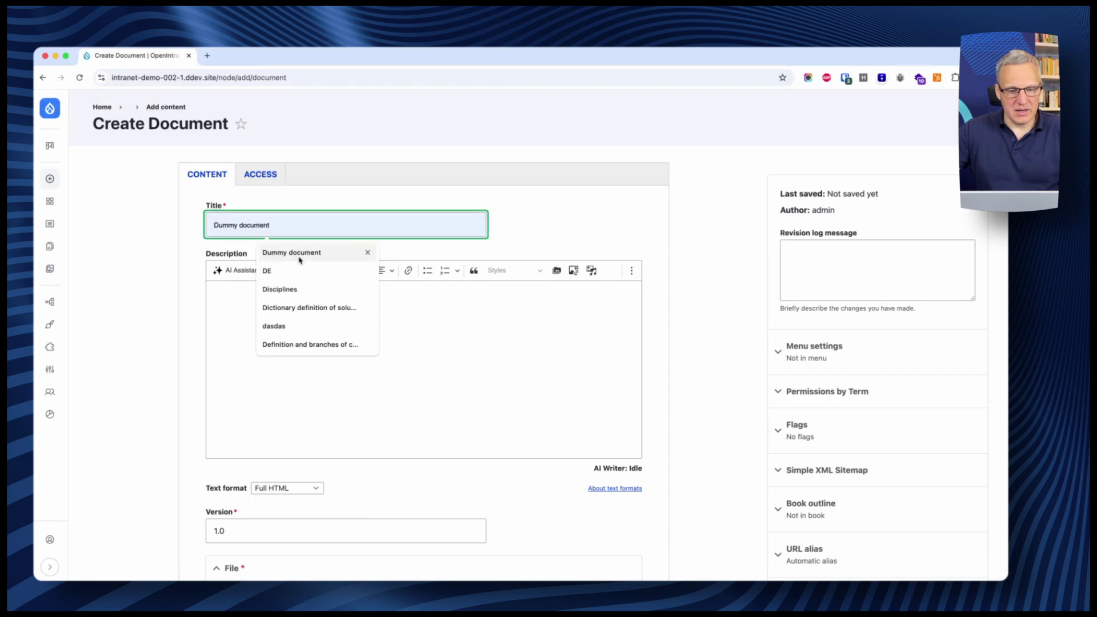
left_click(298, 253)
left_click(280, 332)
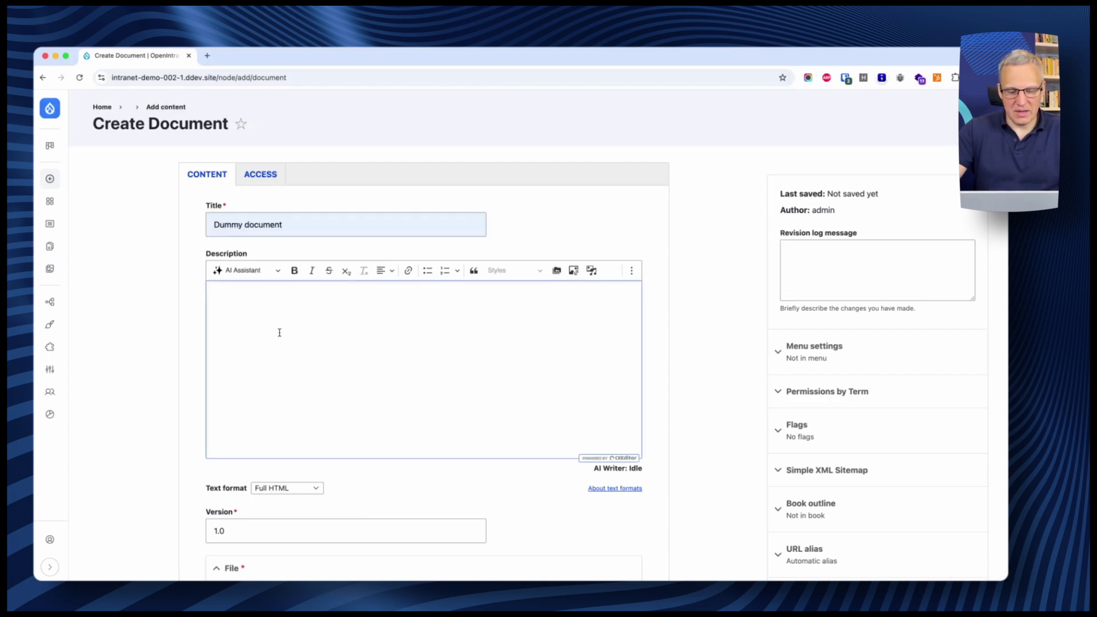
type("Dummy do")
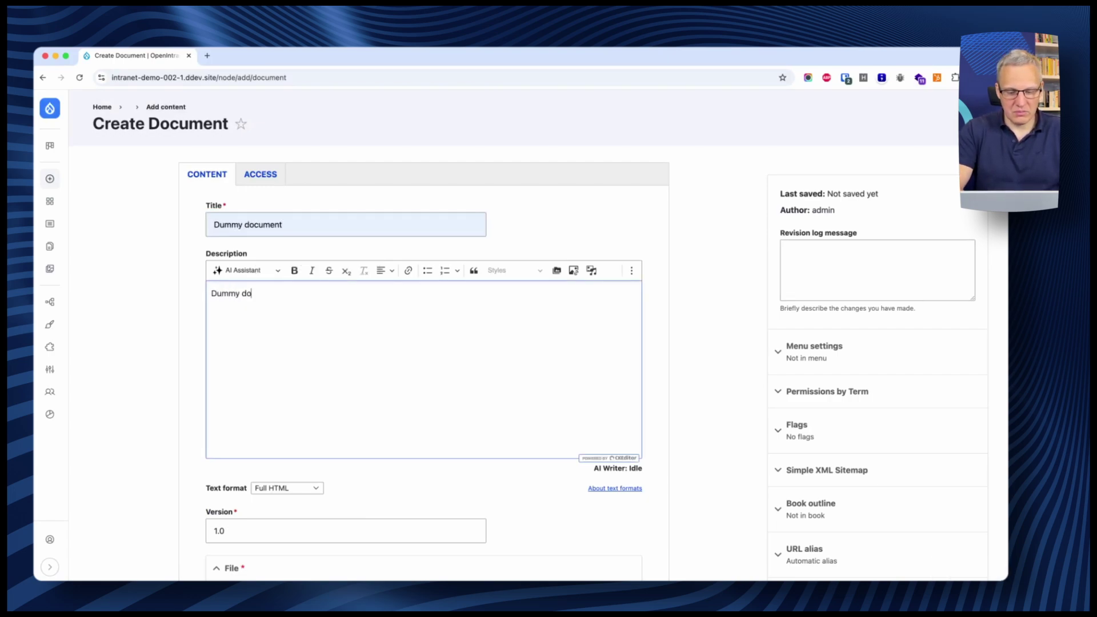
type("cument description")
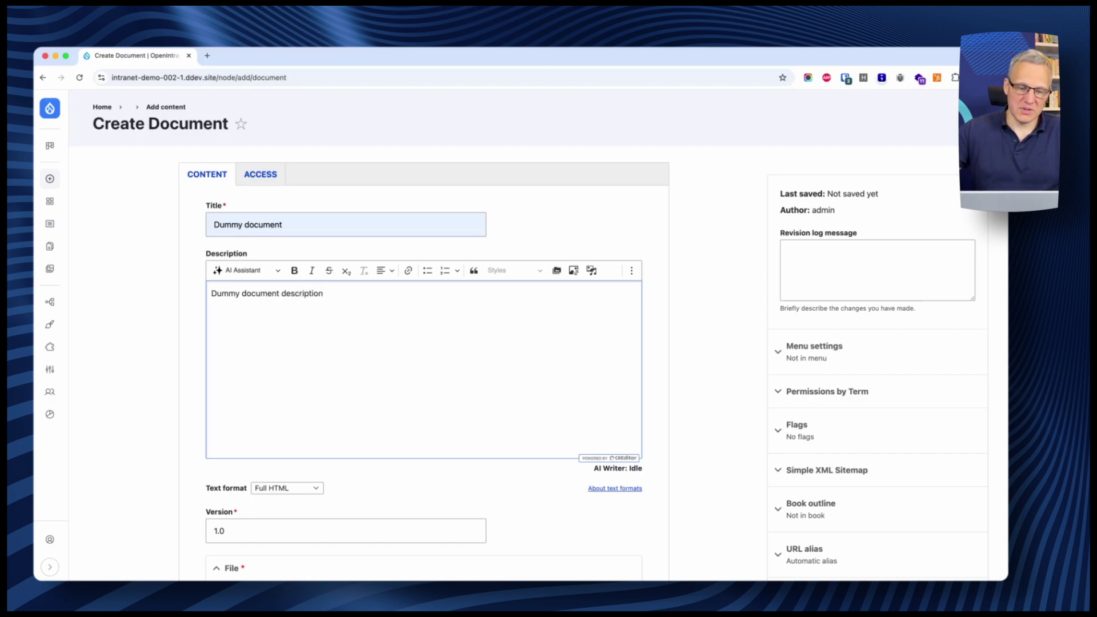
scroll(247, 324, "down", 5)
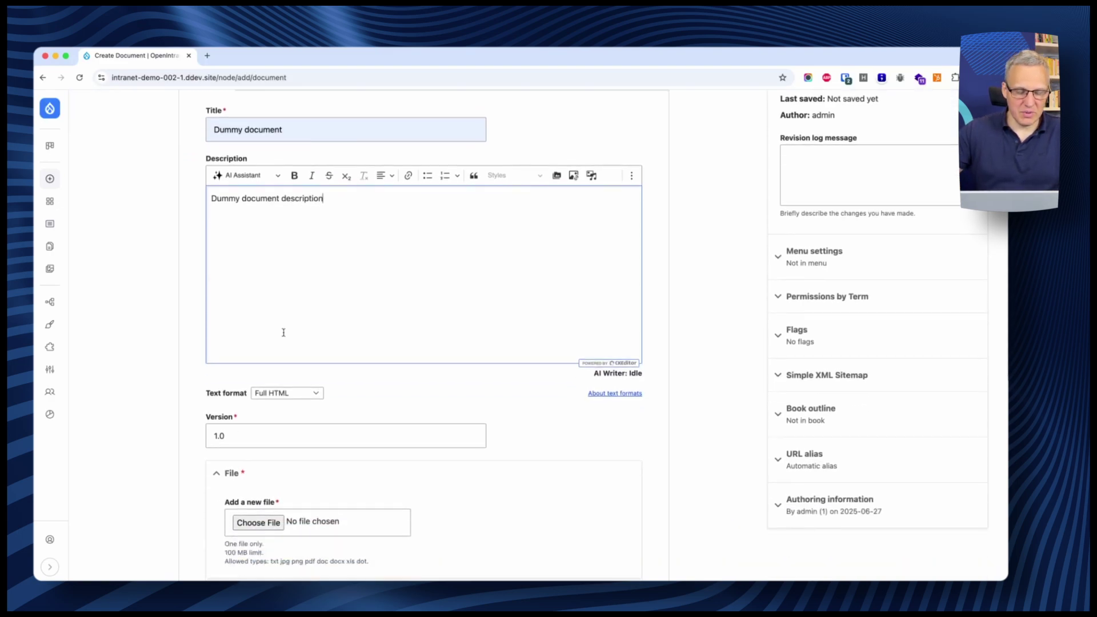
Set the document version to 1.0 and attach demo-document.pdf
left_click(247, 324)
left_click(180, 312)
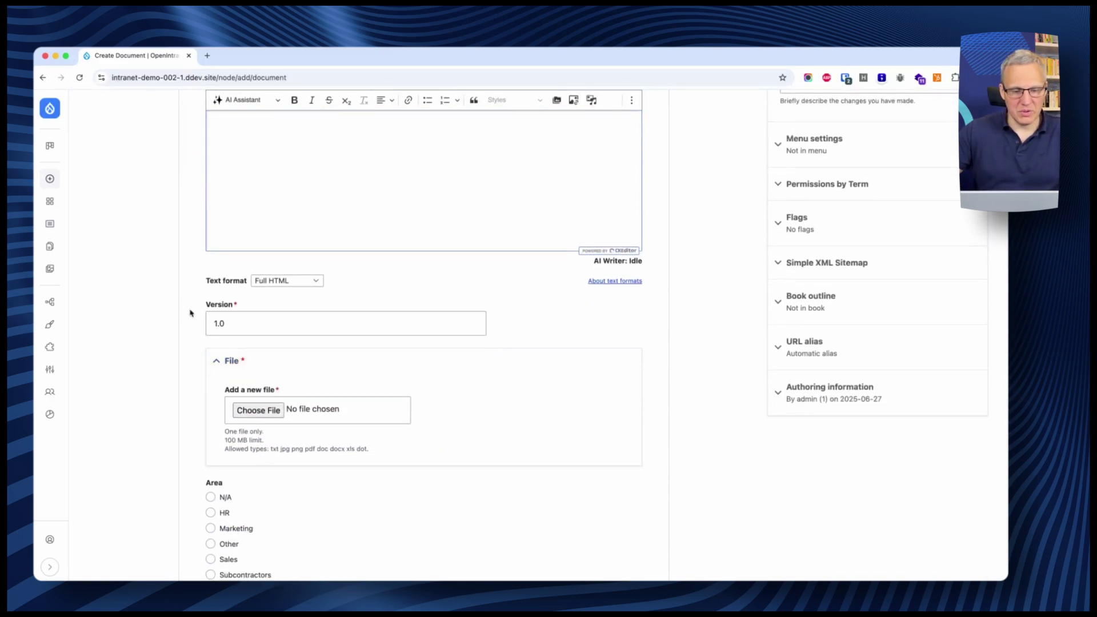
left_click(245, 332)
left_click(264, 408)
left_click(264, 410)
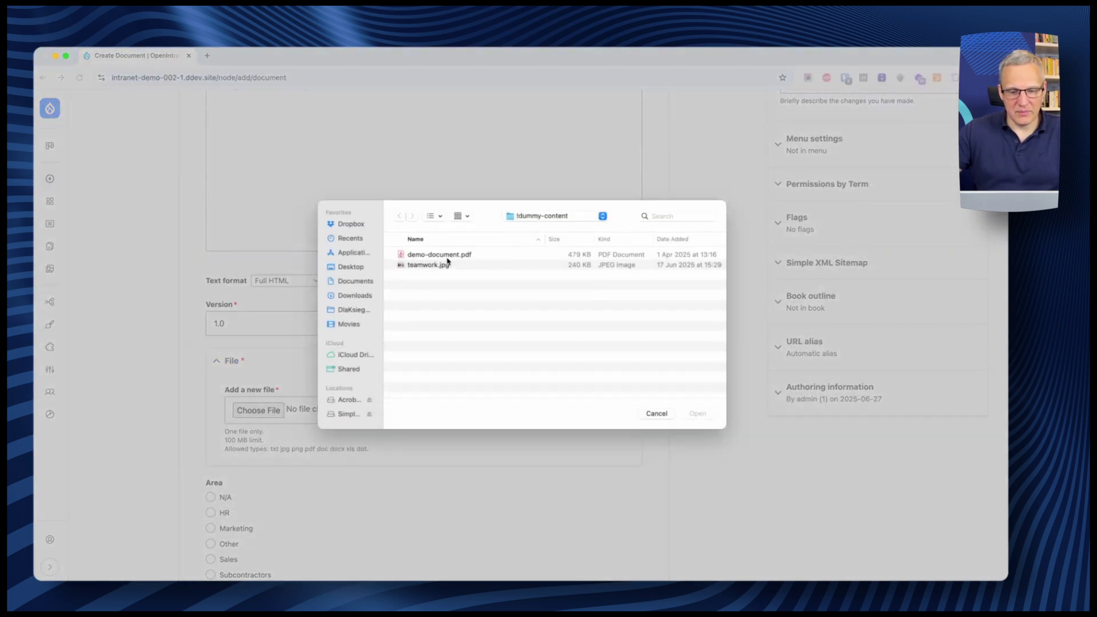
left_click(447, 257)
left_click(693, 416)
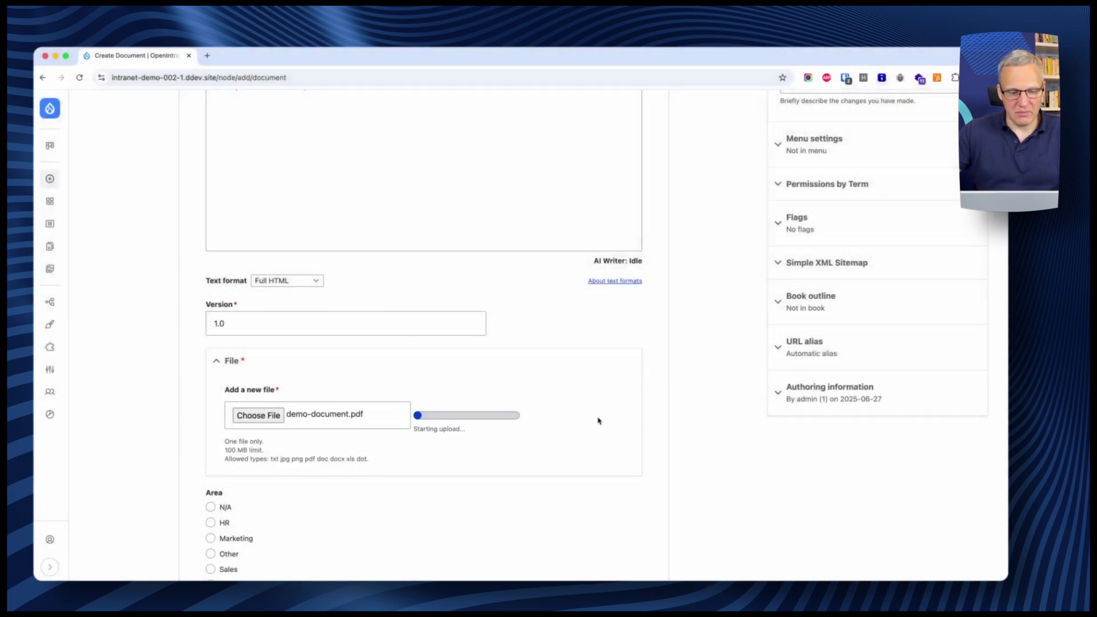
Set the document's area to Marketing and save it
scroll(205, 354, "down", 3)
left_click(210, 318)
scroll(308, 345, "down", 2)
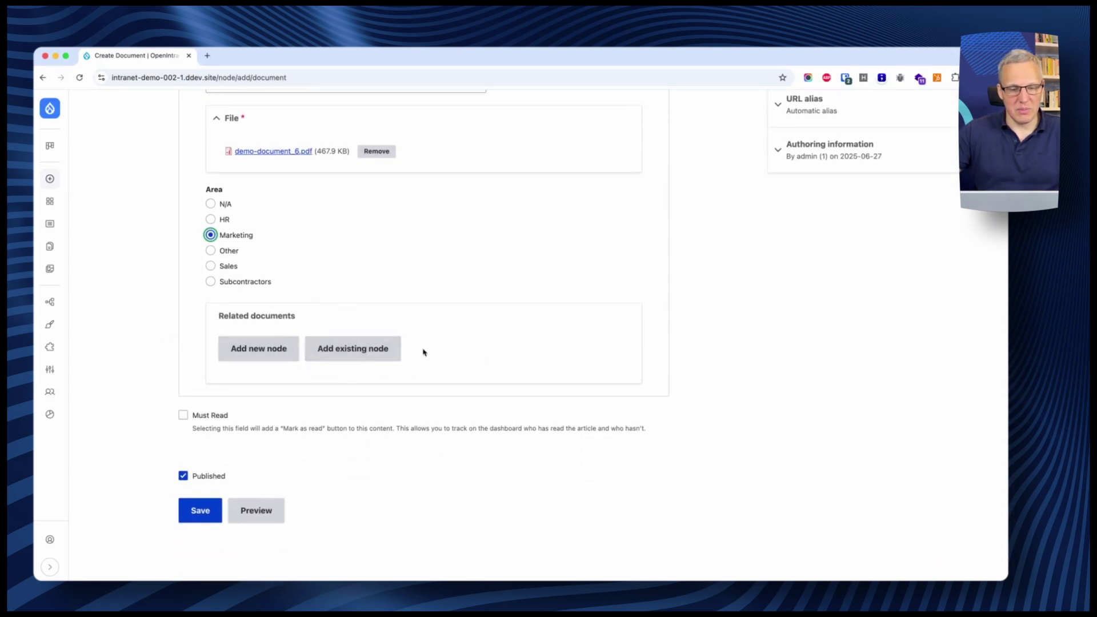
left_click(199, 512)
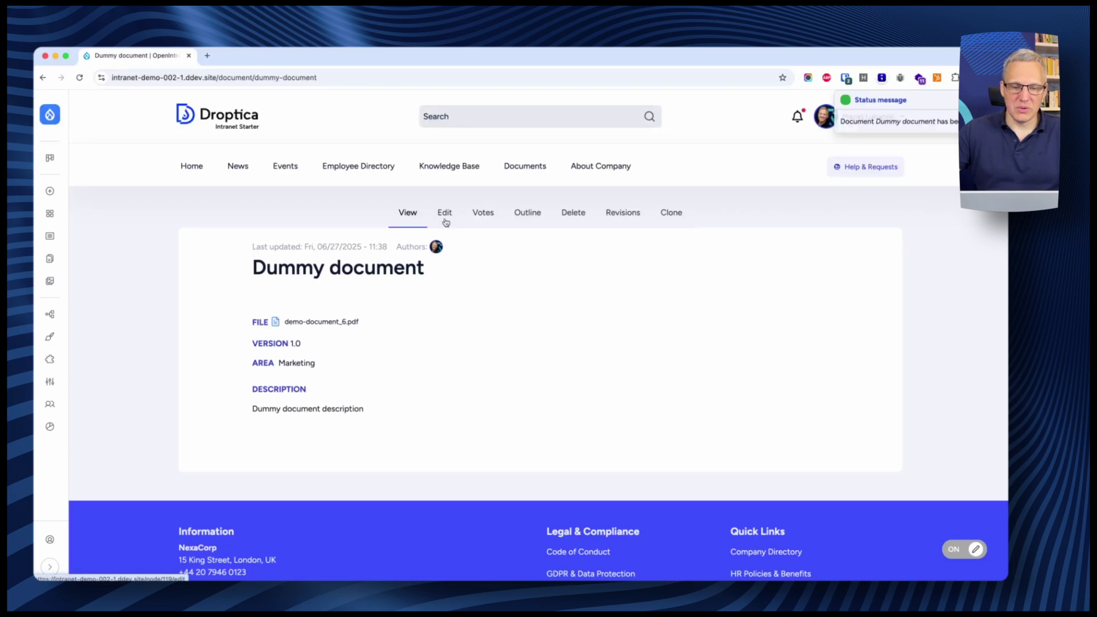
Confirm Dummy document (Marketing, version 1.0) appears under Documents, then go to News
left_click(527, 168)
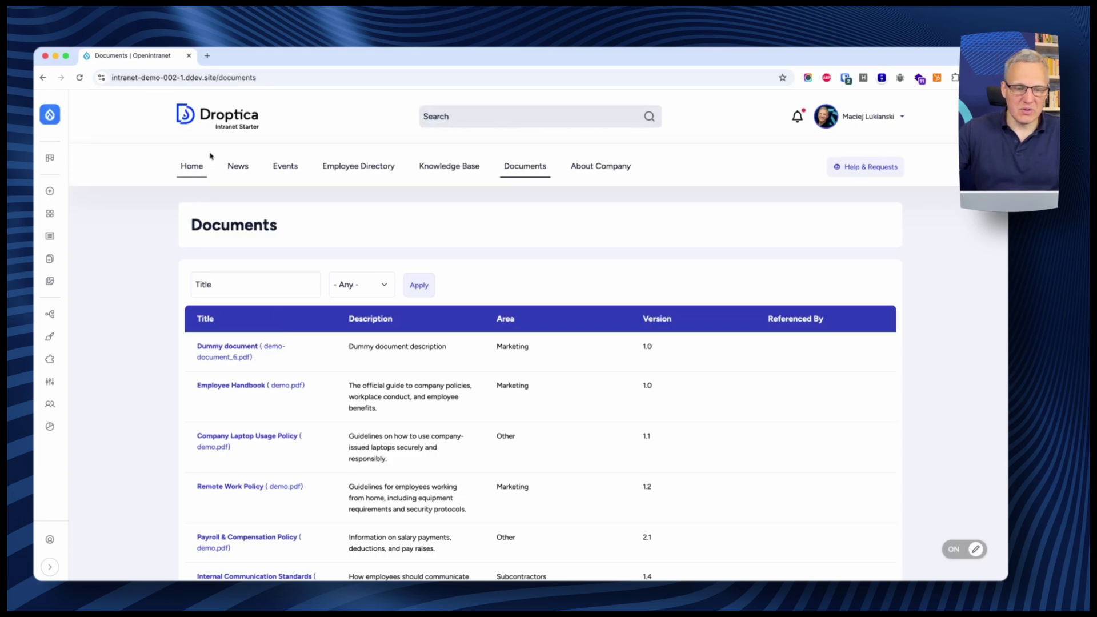
left_click(242, 168)
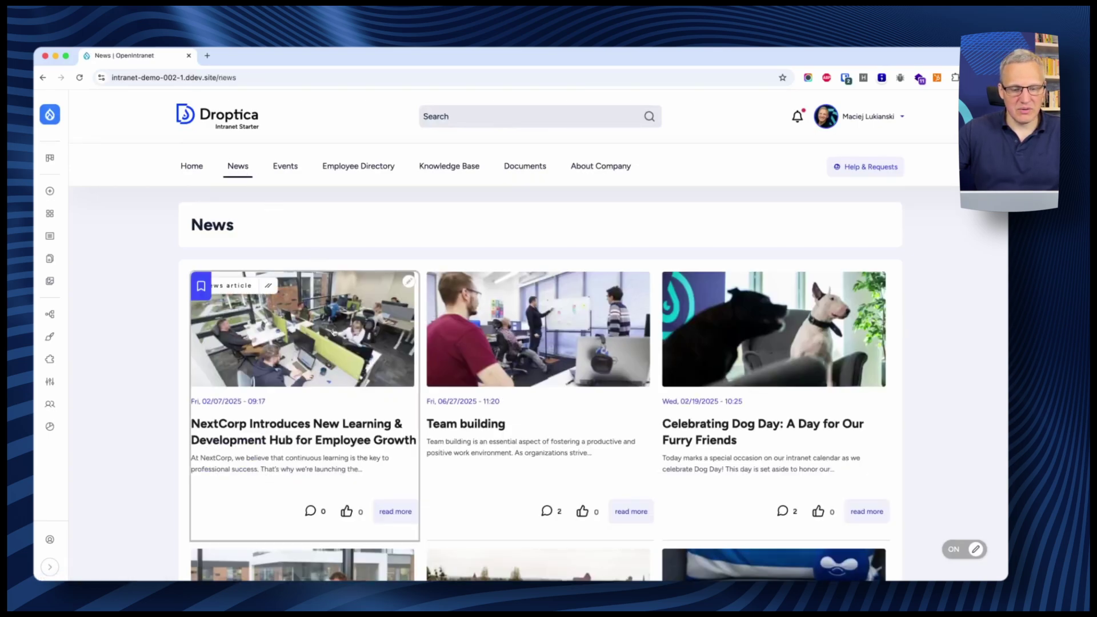
Open the Team building article in edit mode
left_click(492, 428)
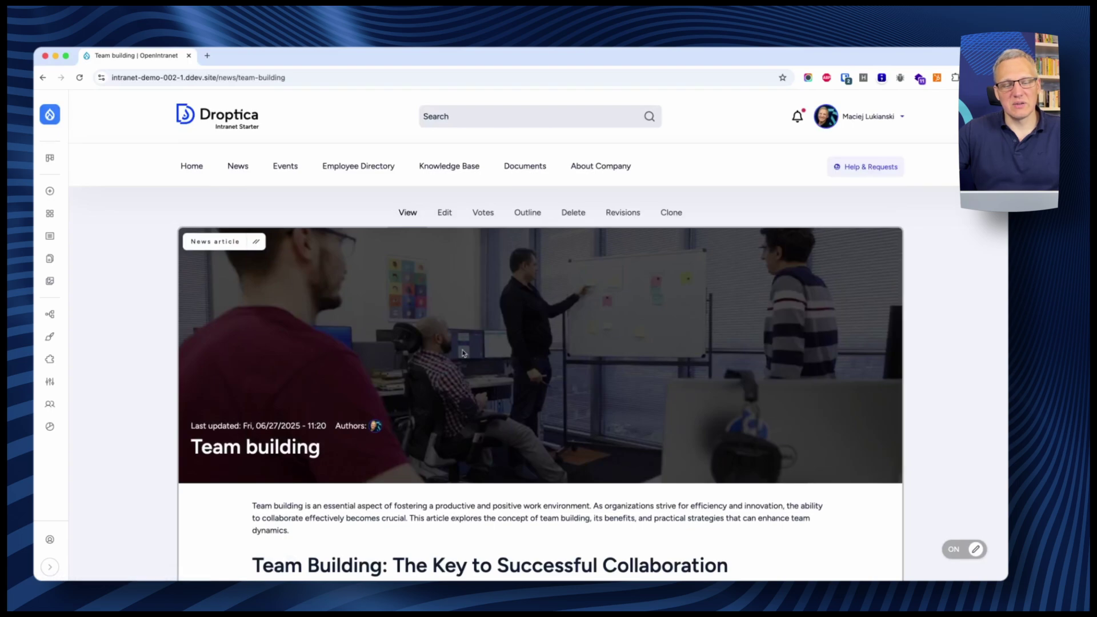
left_click(445, 213)
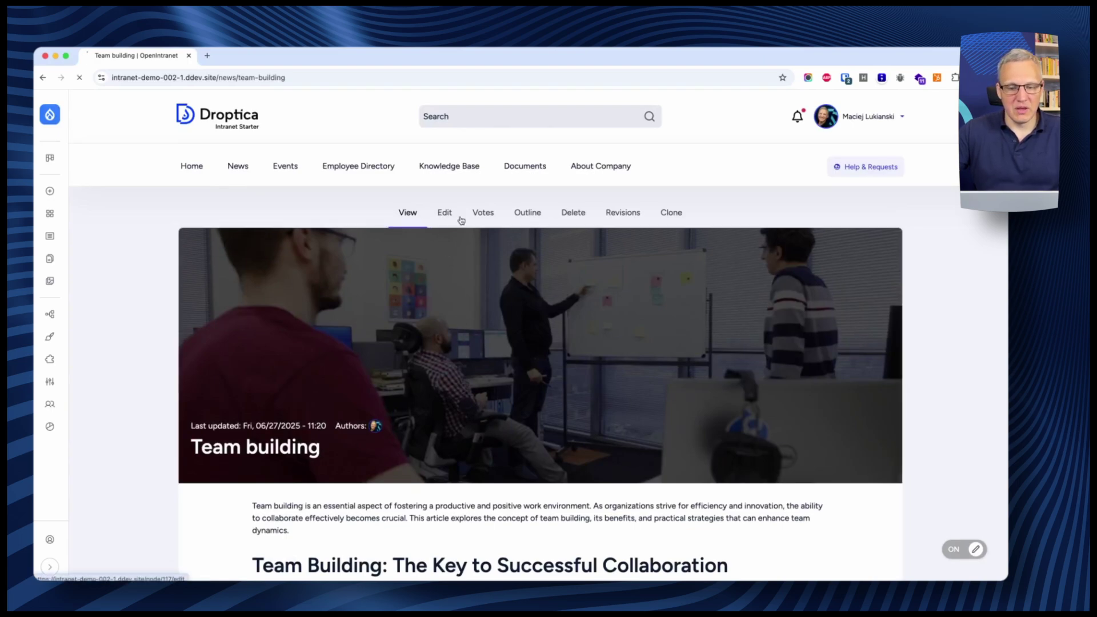
scroll(135, 252, "down", 15)
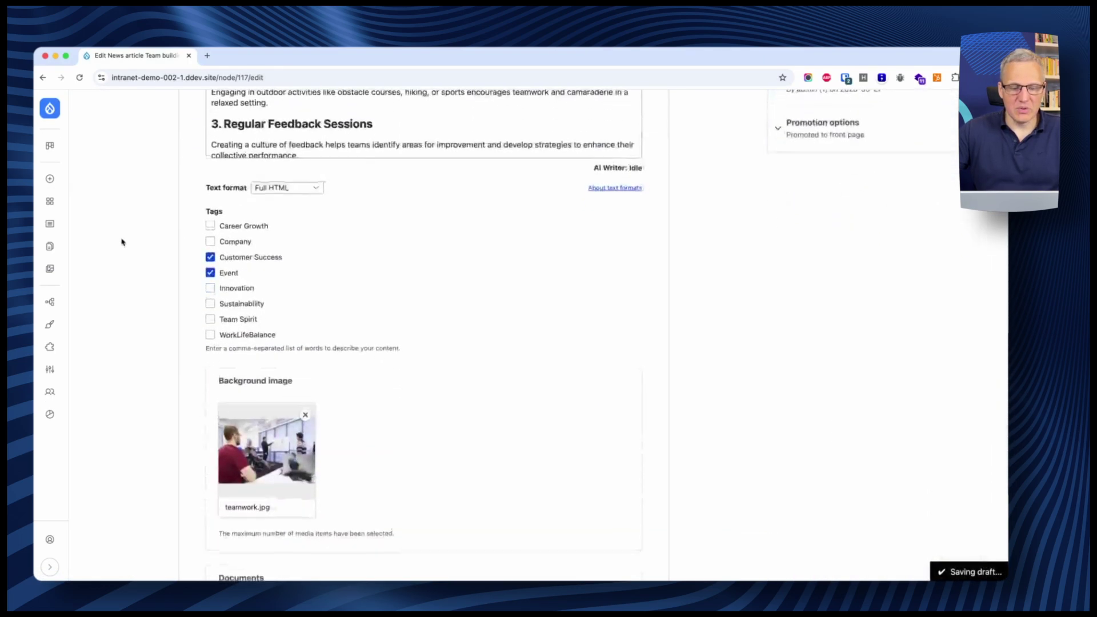
Attach the existing Dummy document via a 'du' lookup and save the article
left_click(354, 345)
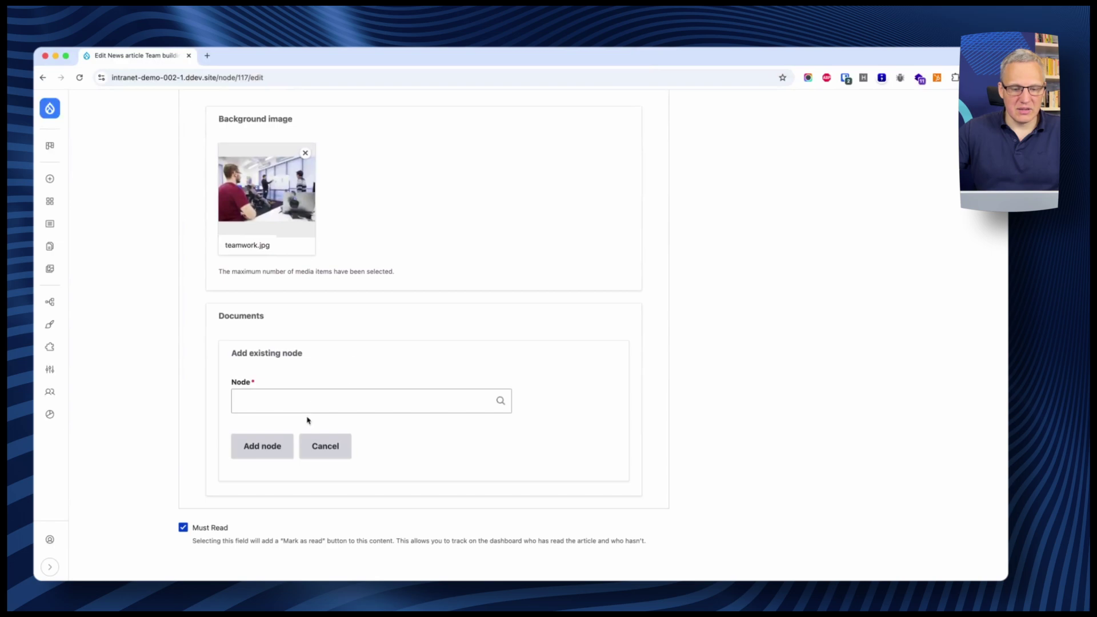
left_click(307, 401)
type("du")
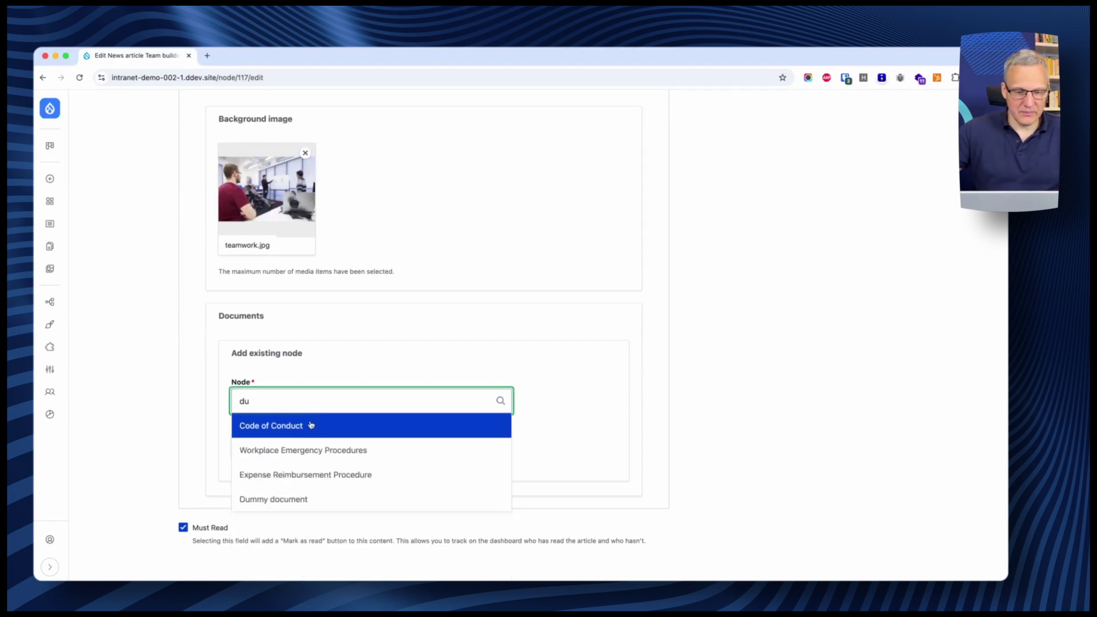
left_click(301, 497)
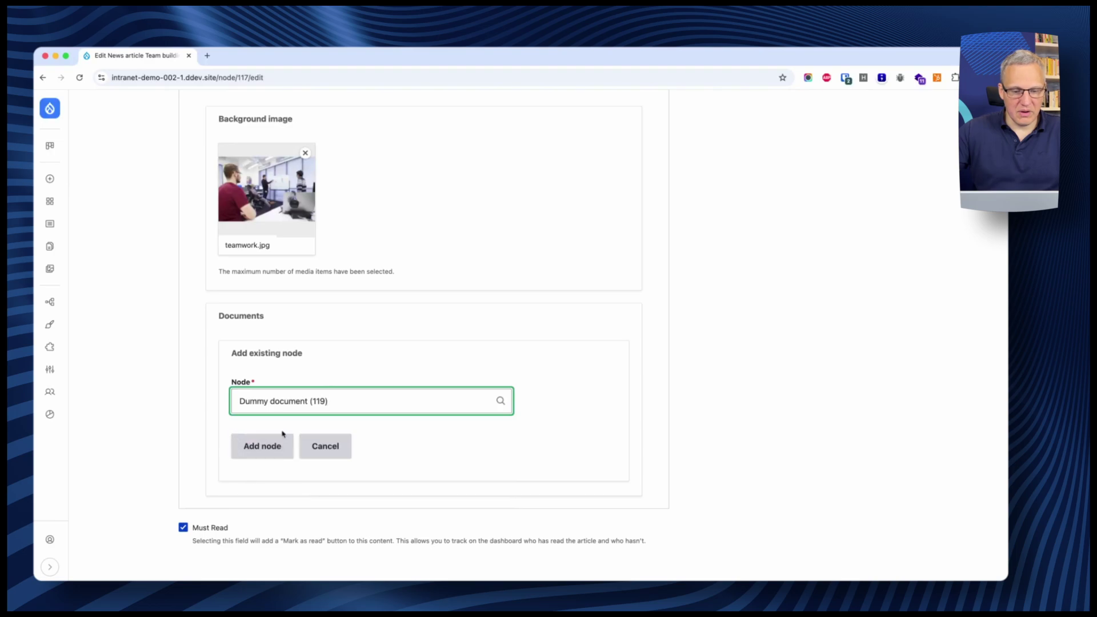
scroll(229, 446, "down", 3)
left_click(200, 512)
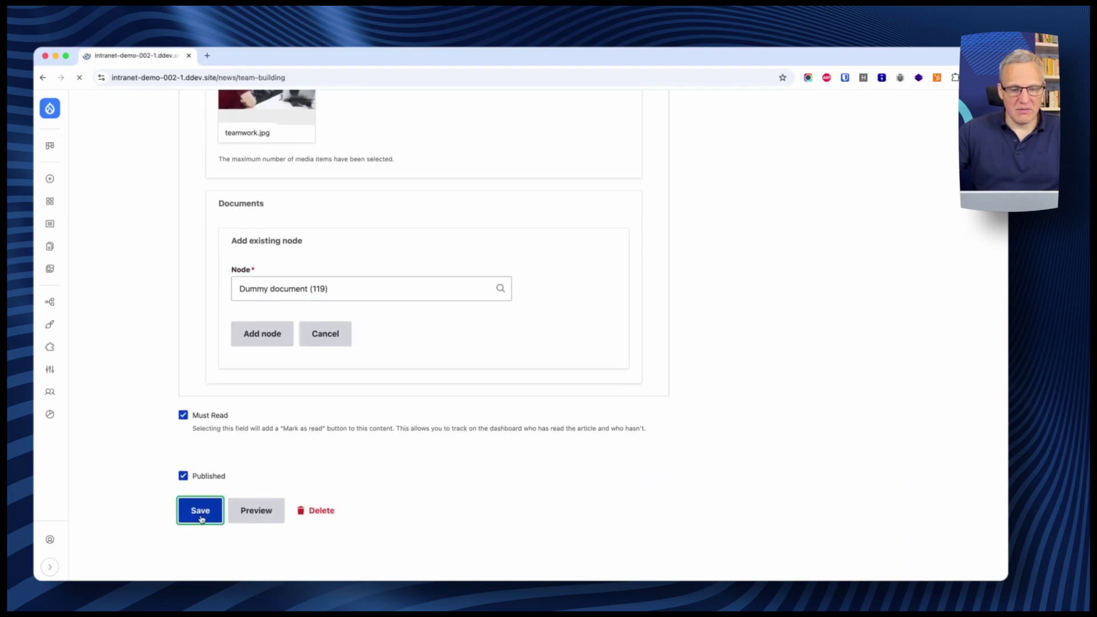
scroll(323, 333, "down", 15)
scroll(323, 333, "up", 3)
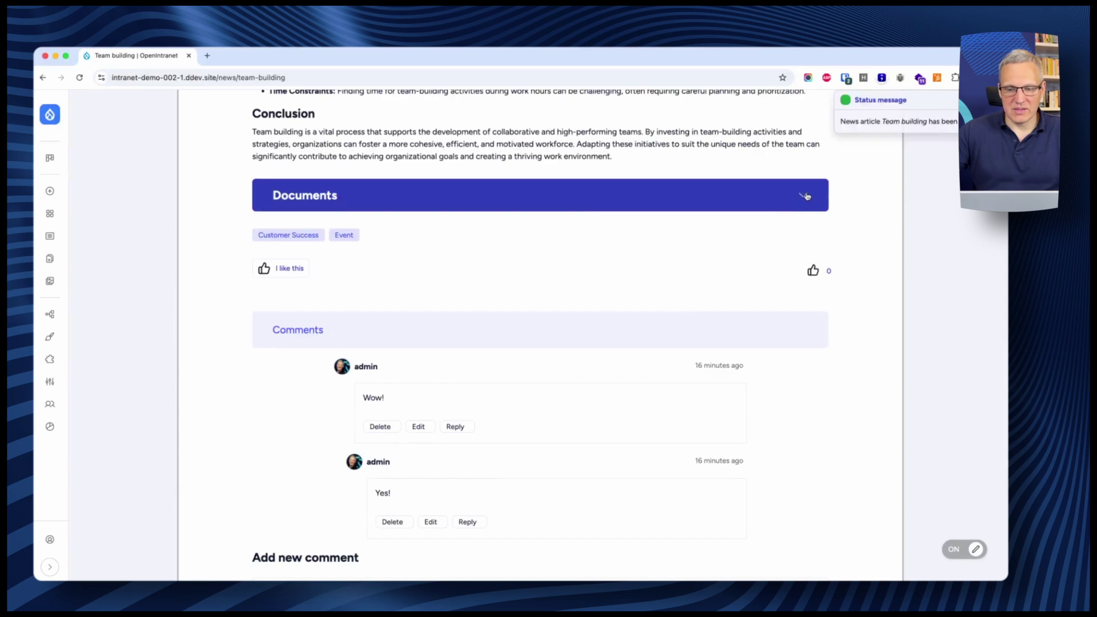
Expand the article's Documents section to reveal Dummy document, then return to the page top
left_click(805, 196)
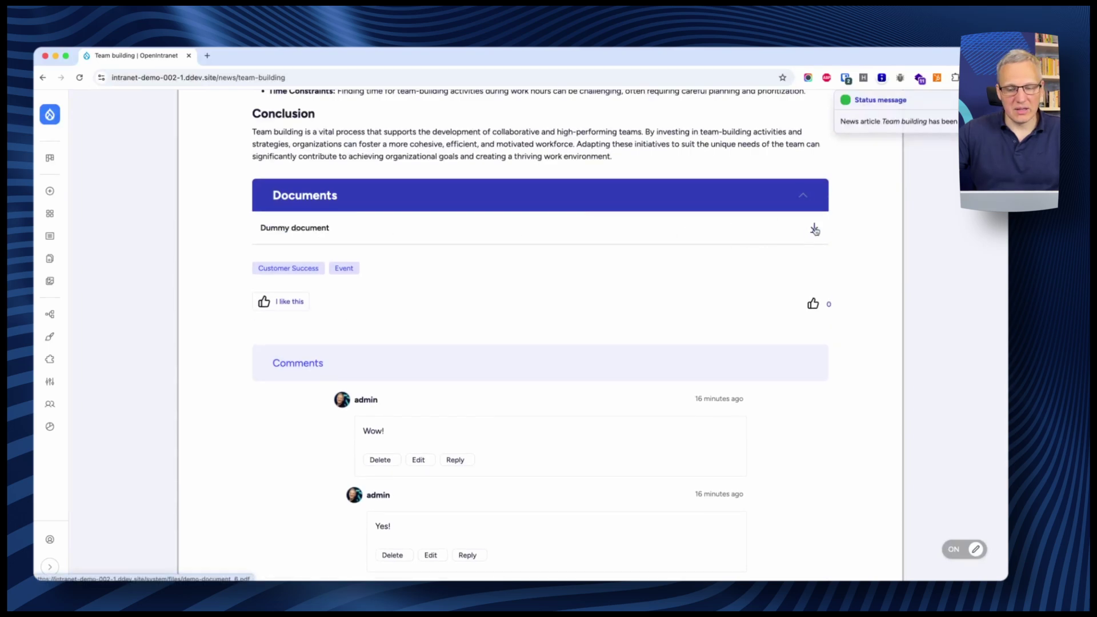
scroll(599, 320, "up", 1)
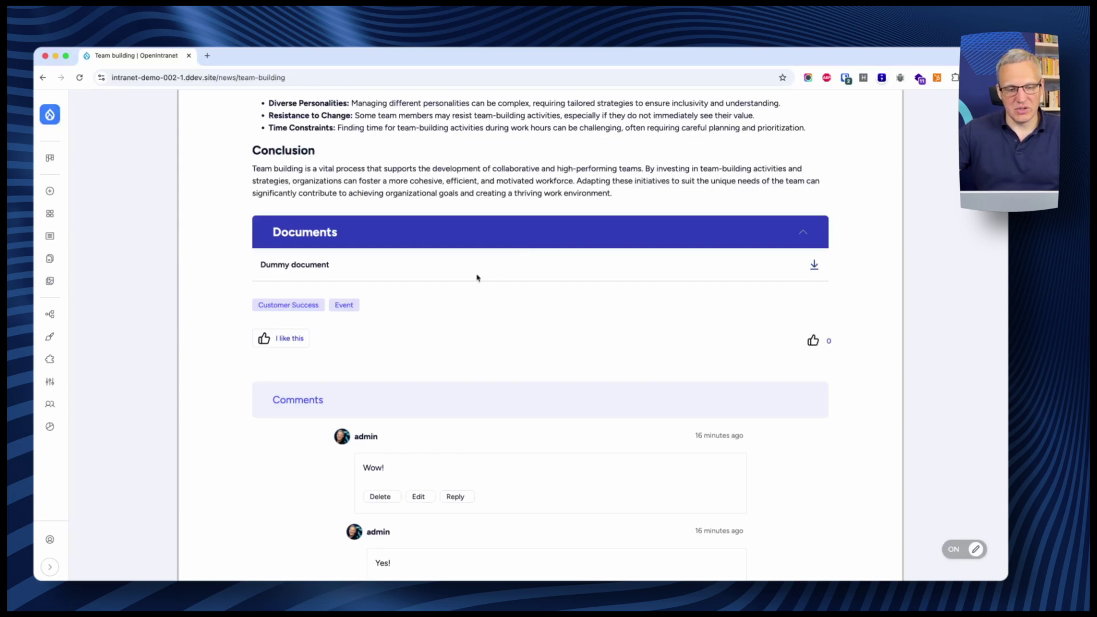
scroll(445, 291, "up", 20)
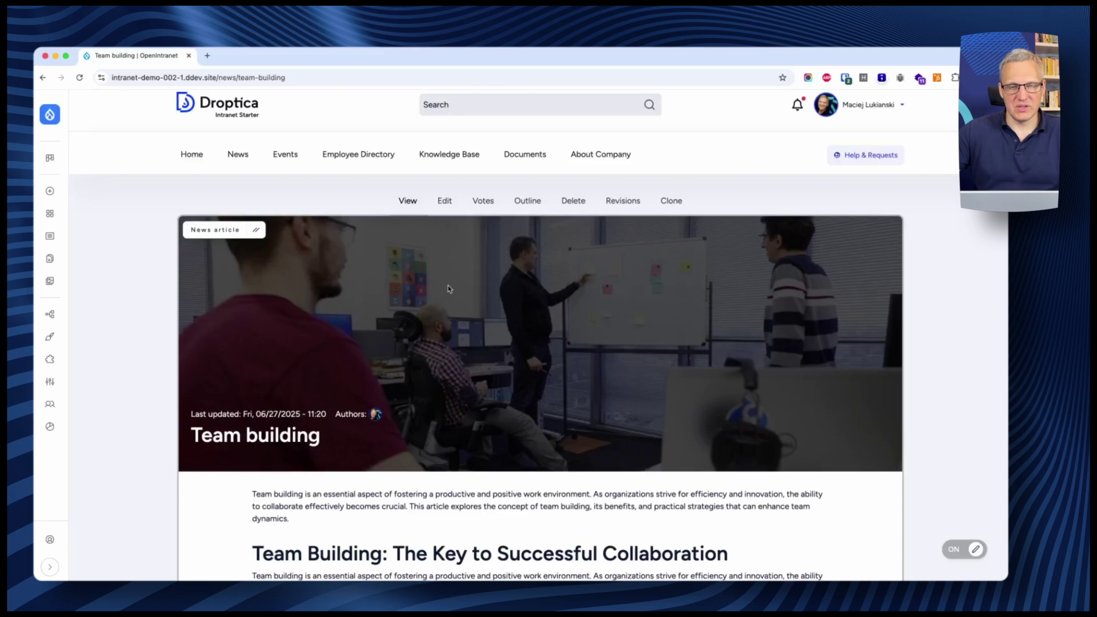
scroll(318, 208, "up", 1)
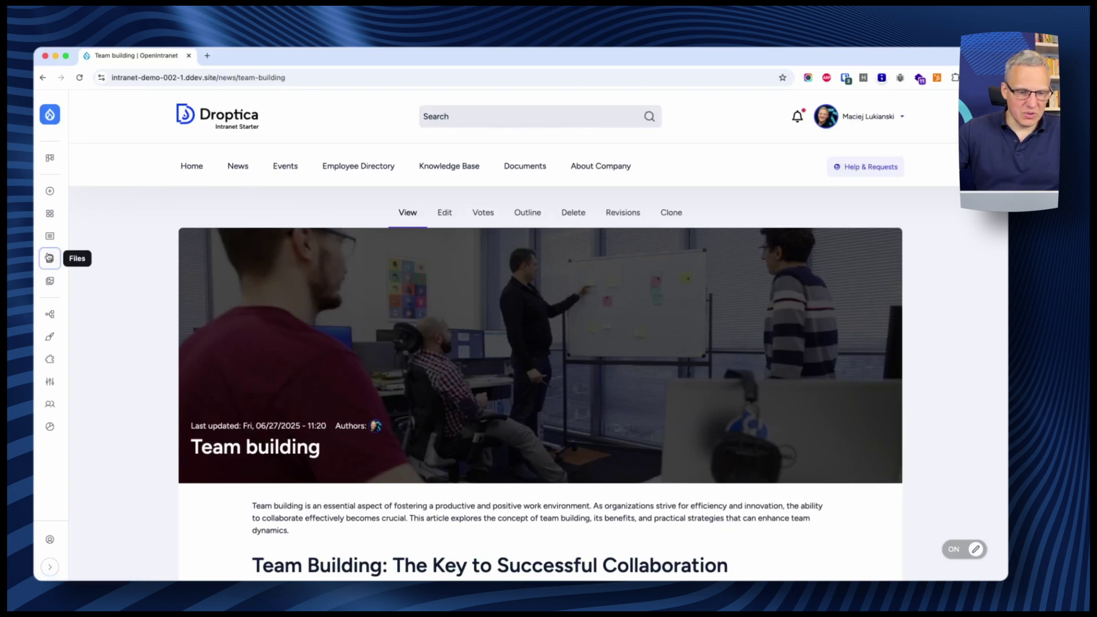
Open the Dummy document page from the admin Content list
left_click(49, 235)
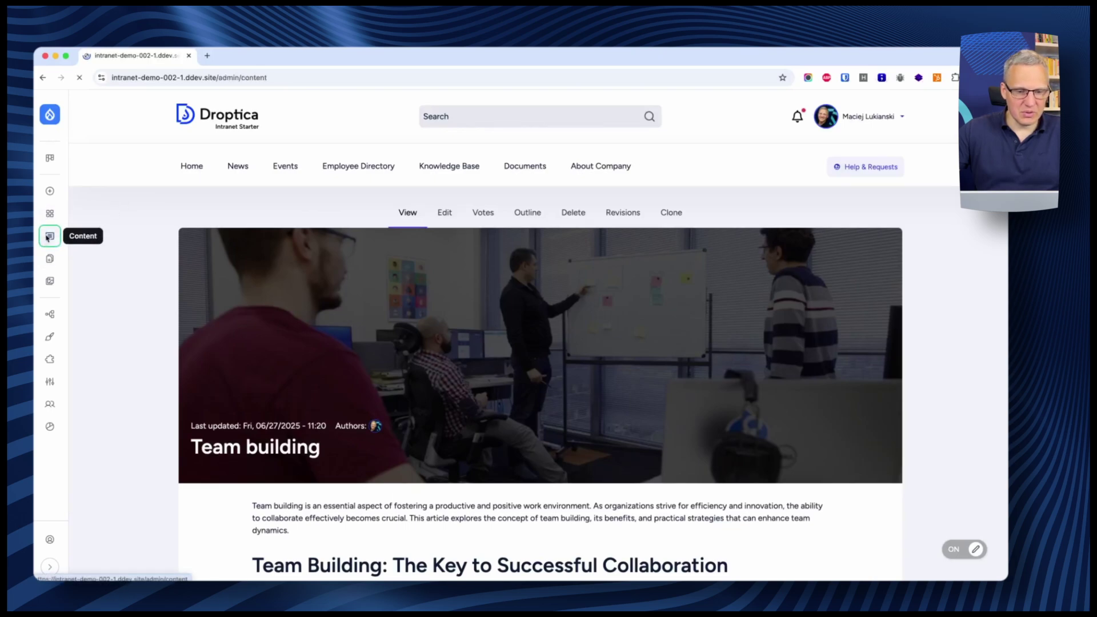
left_click(166, 366)
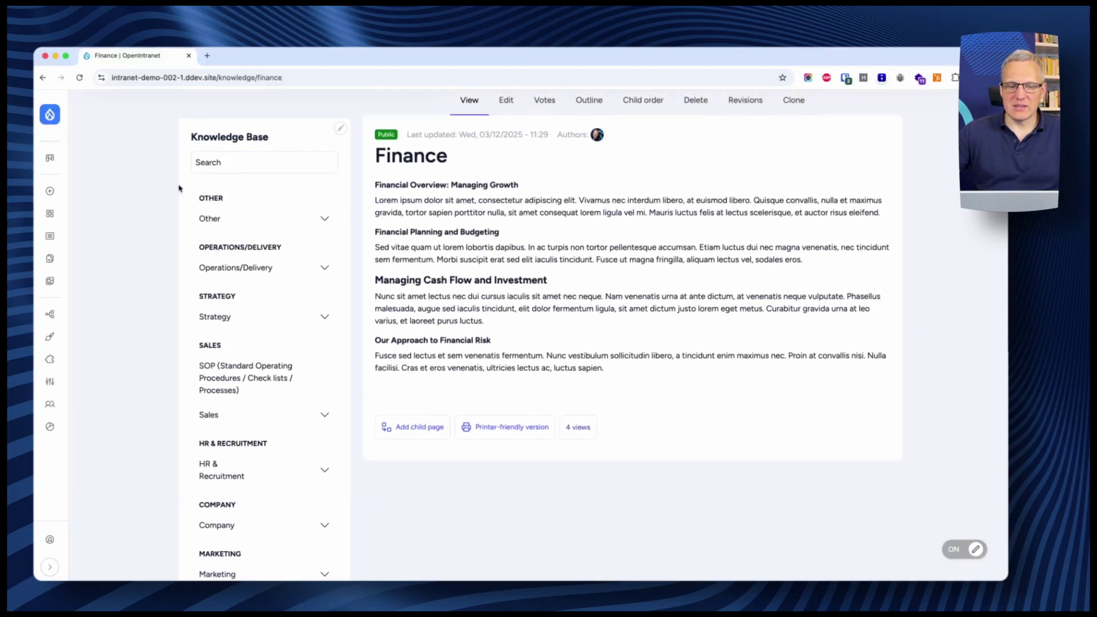
Expand the Other, Operations/Delivery and Sales sections in the Knowledge Base sidebar
scroll(179, 188, "up", 1)
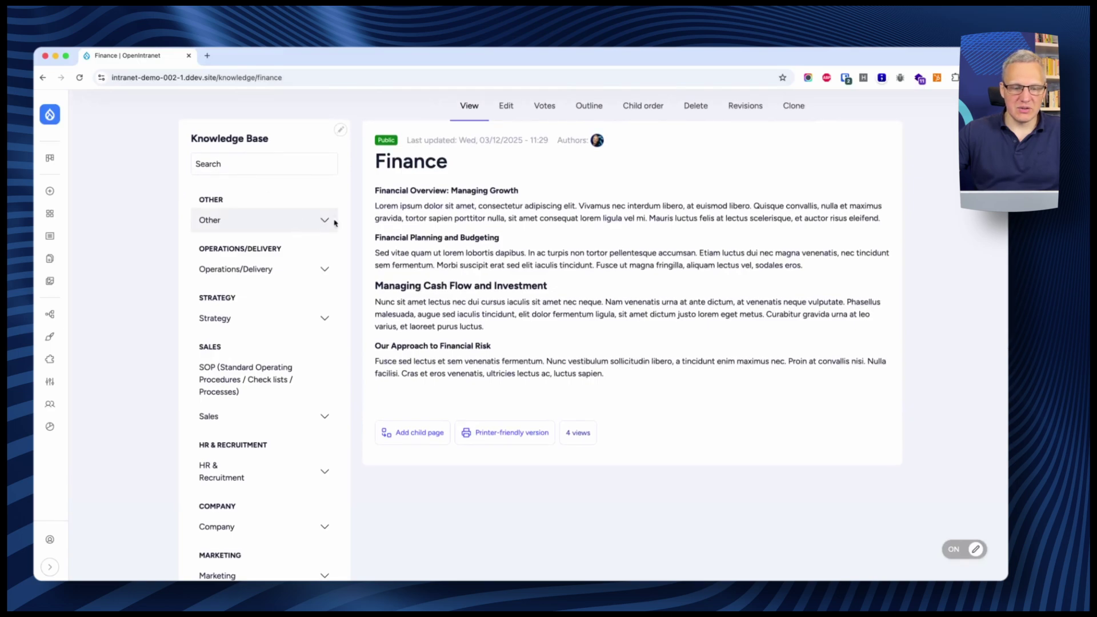
left_click(323, 223)
scroll(327, 220, "down", 3)
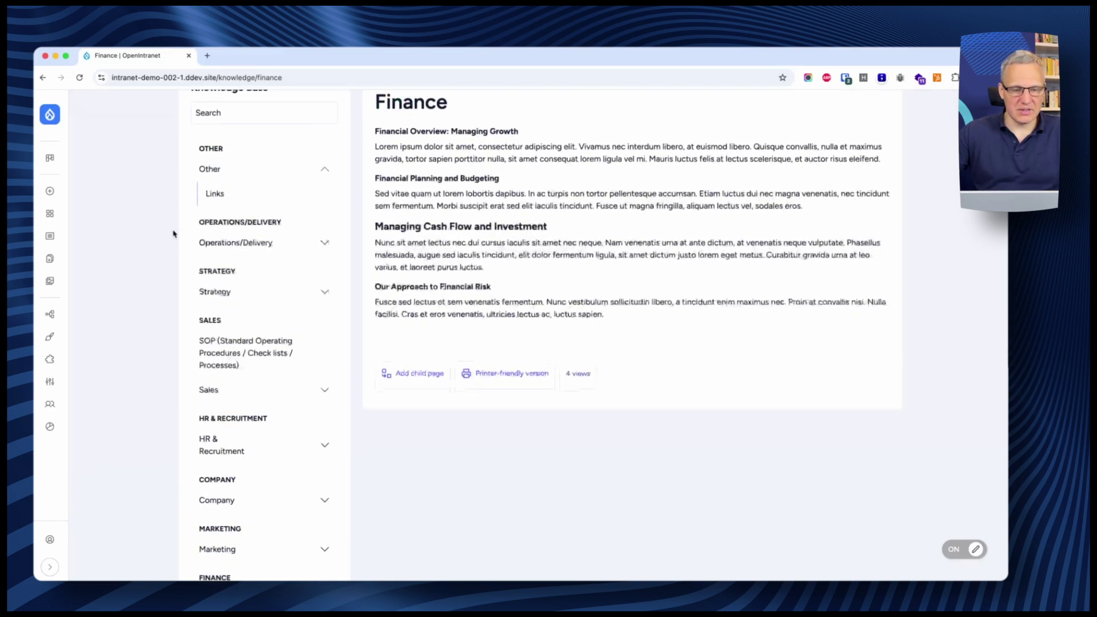
left_click(326, 218)
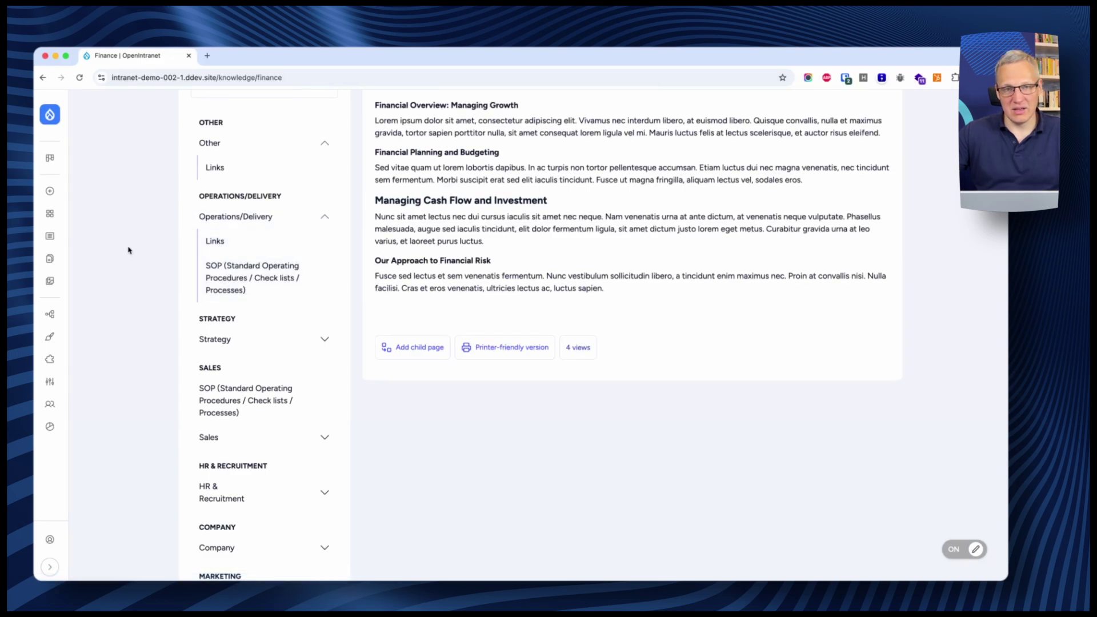
scroll(149, 229, "down", 5)
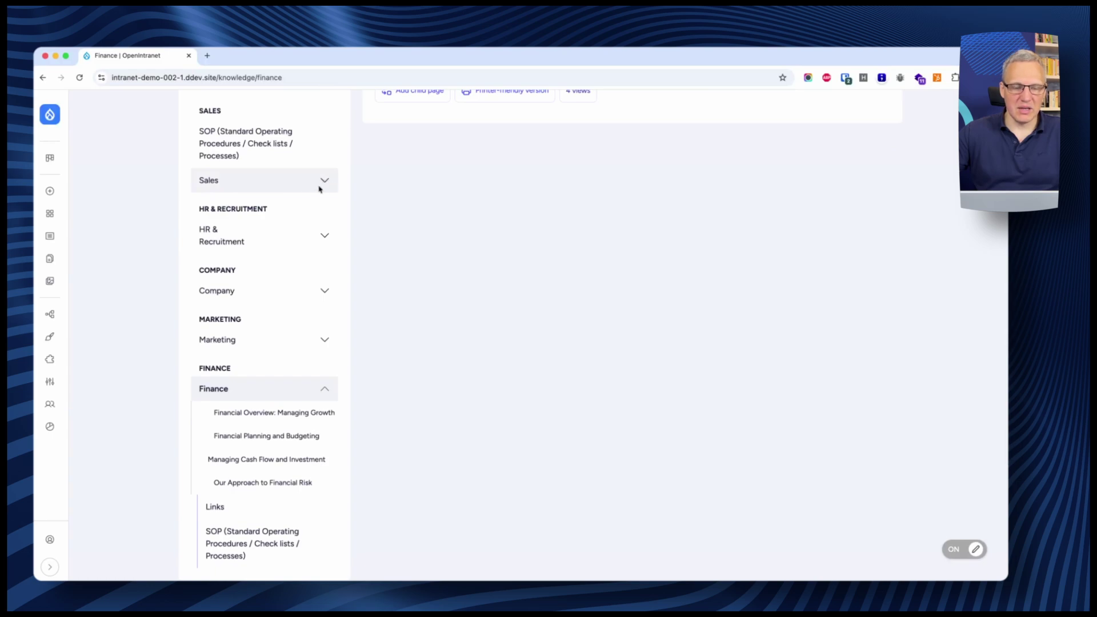
scroll(238, 183, "up", 3)
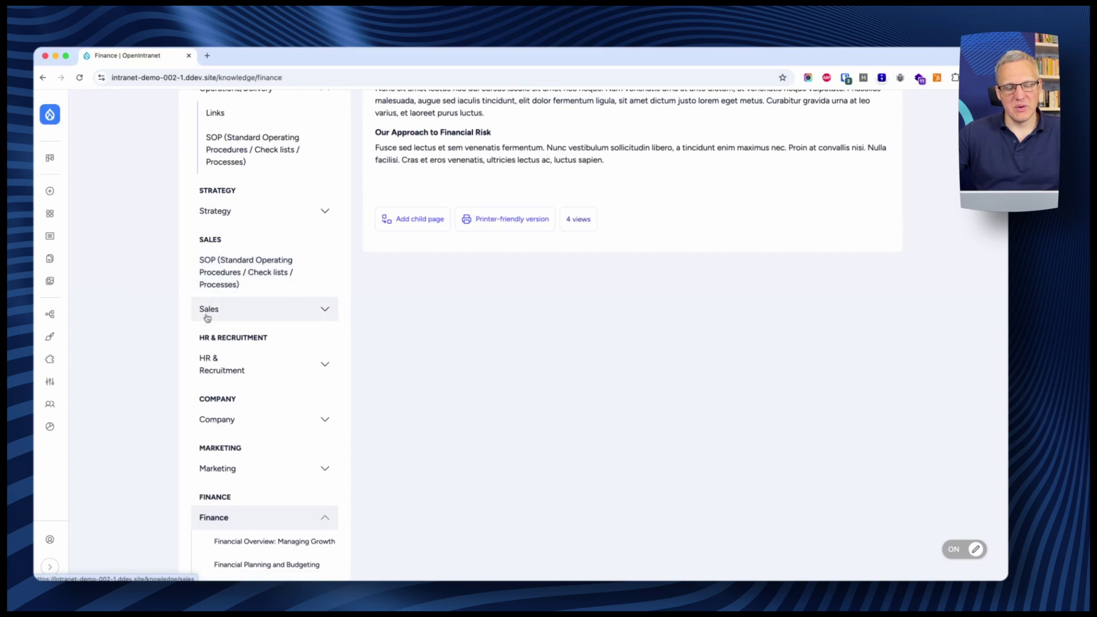
left_click(326, 314)
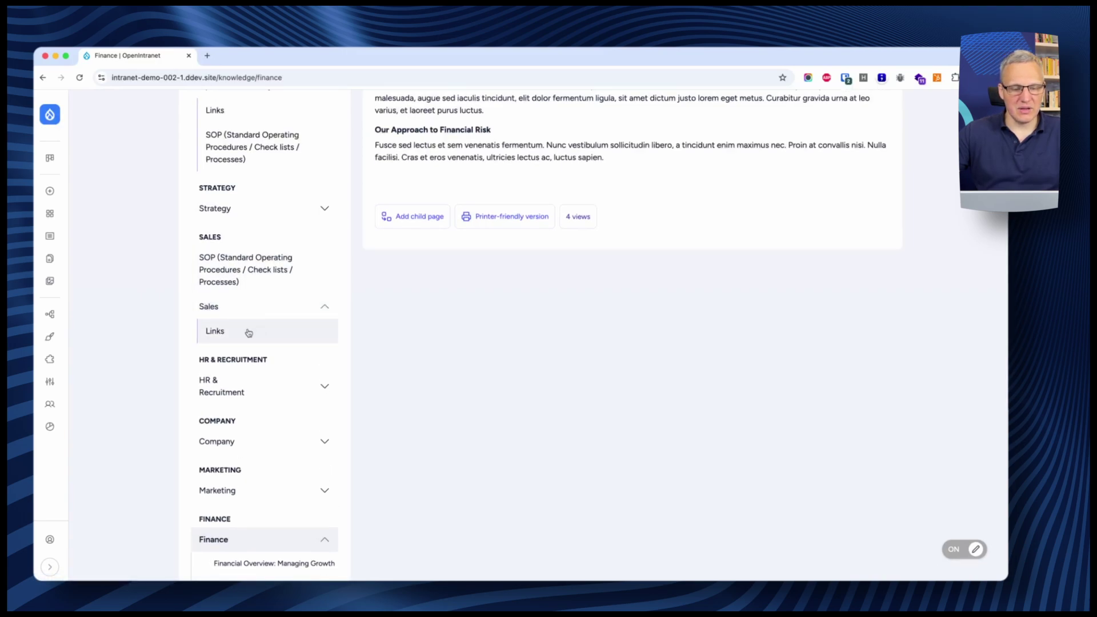